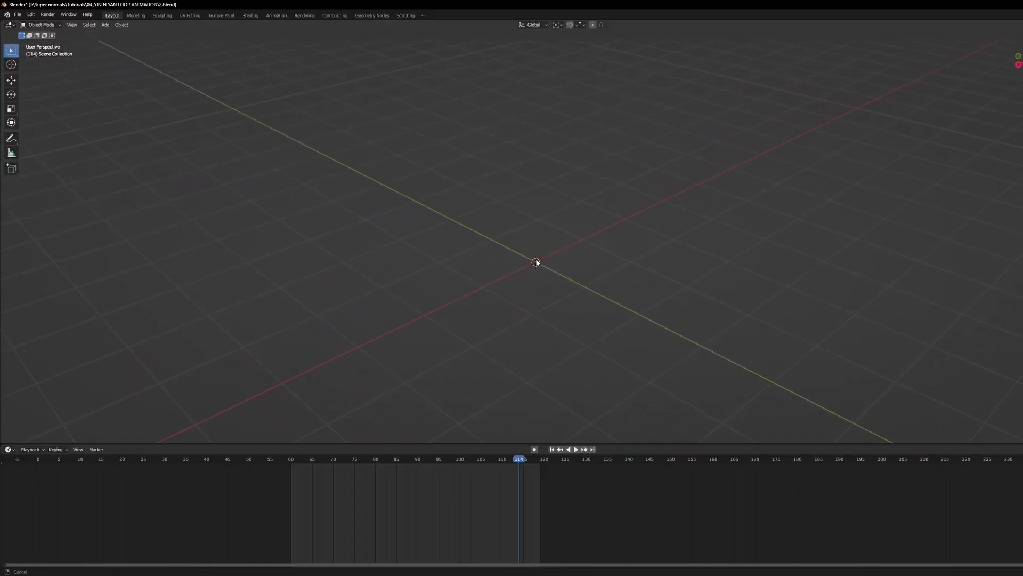
key("shift+a")
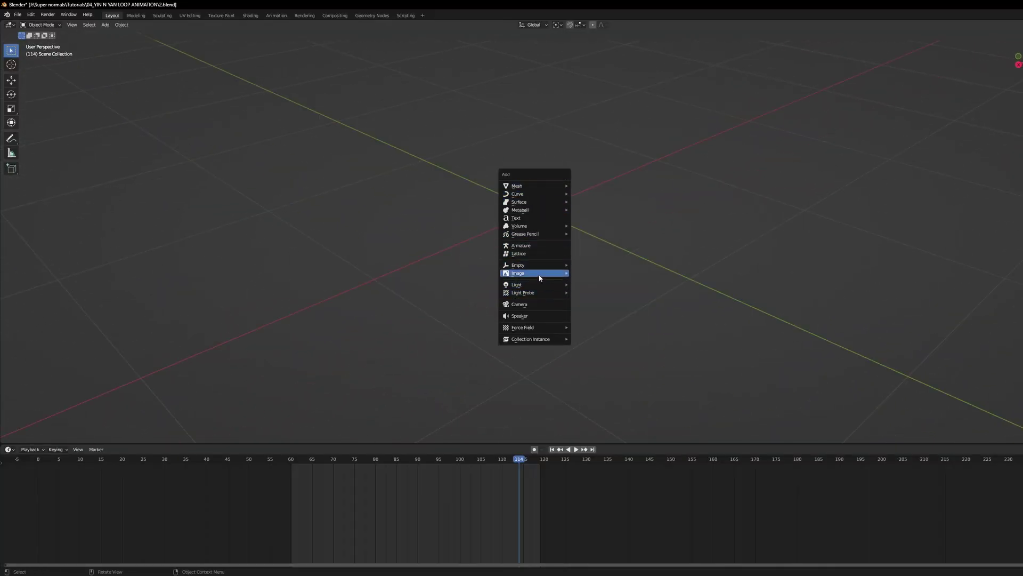
left_click(594, 273)
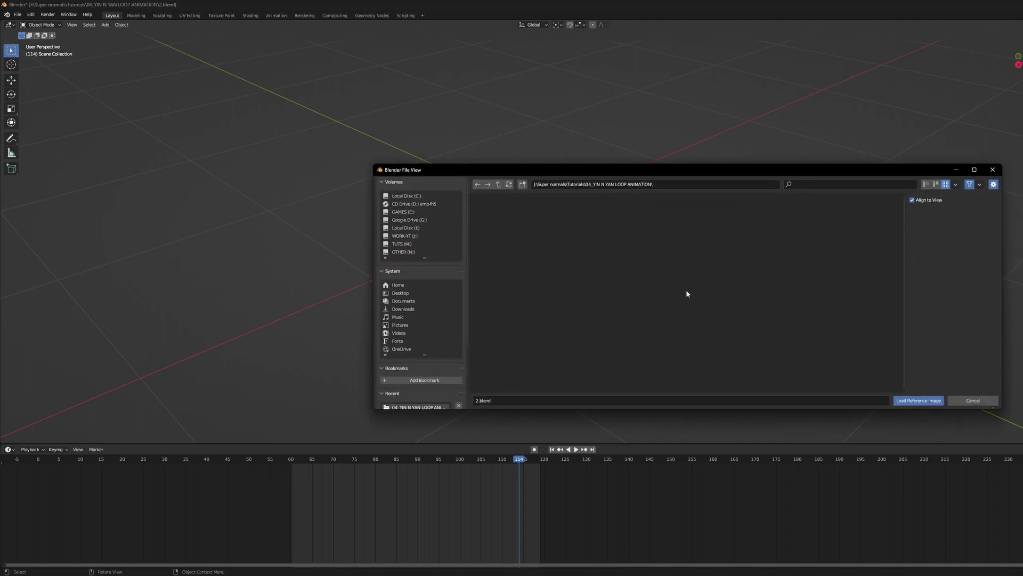
left_click(981, 401)
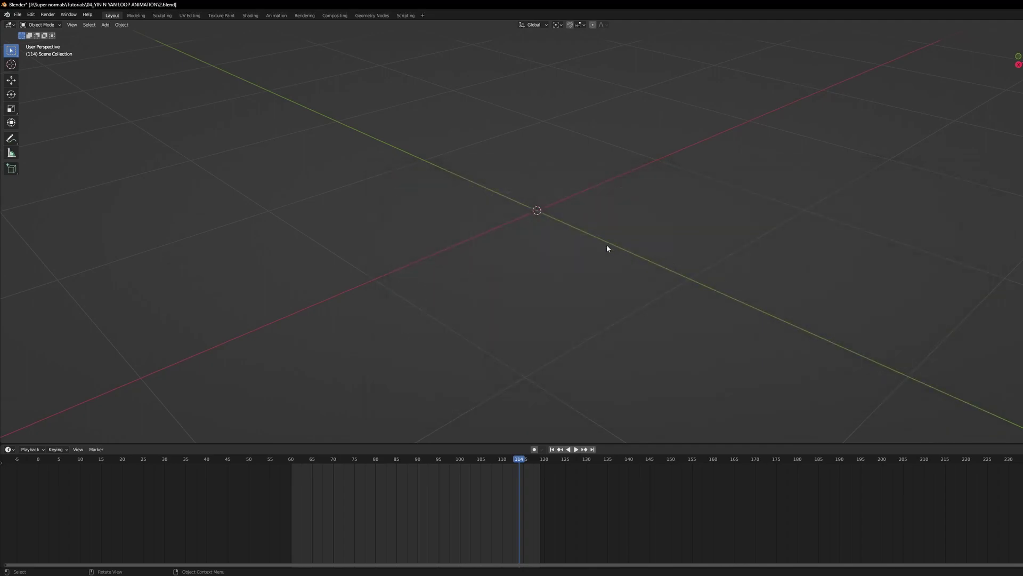
Import the Yin_and_Yang_symbol.svg file as Scalable Vector Graphics
left_click(17, 14)
mouse_move(50, 130)
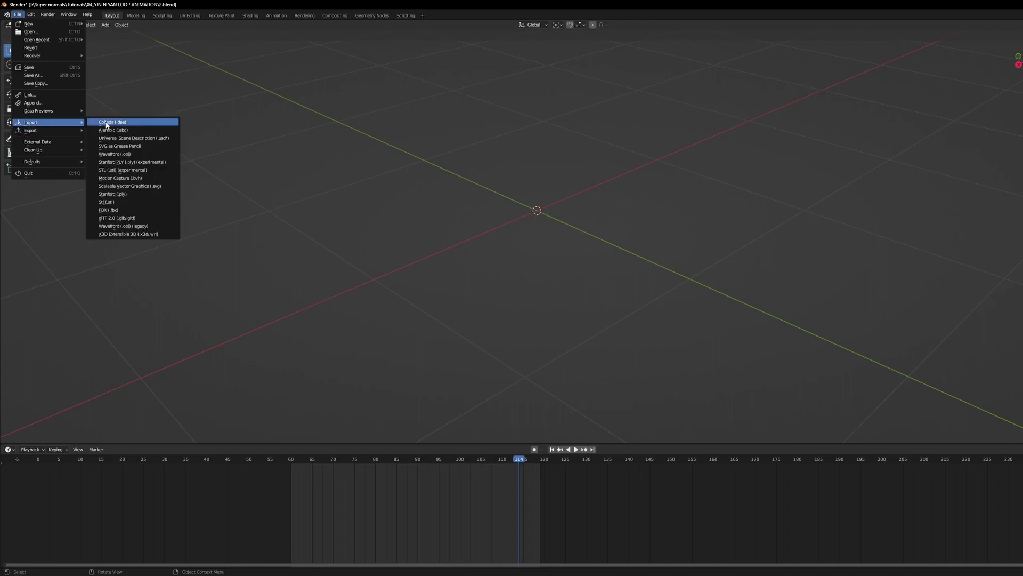
left_click(143, 186)
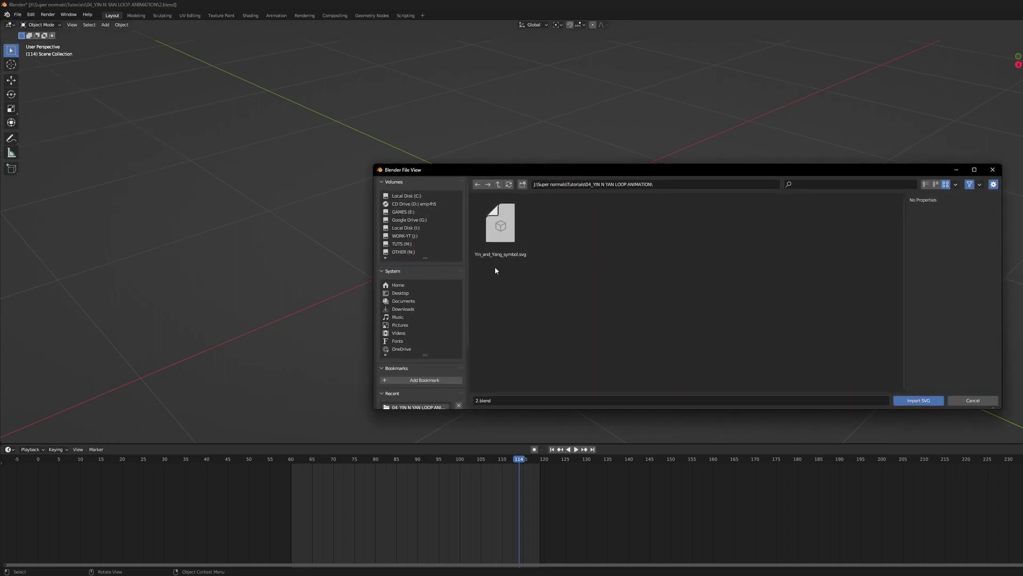
left_click(502, 232)
left_click(917, 400)
Delete the imported Curve.001 from the Yin_and_Yang_symbol.svg collection
middle_click_drag(473, 253, 649, 289)
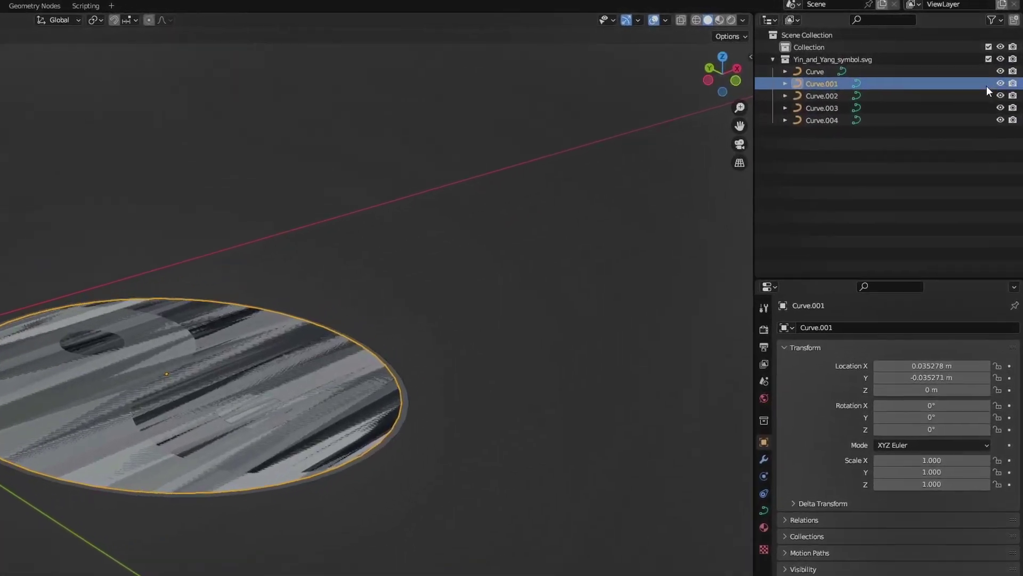
left_click(790, 95)
key("Delete")
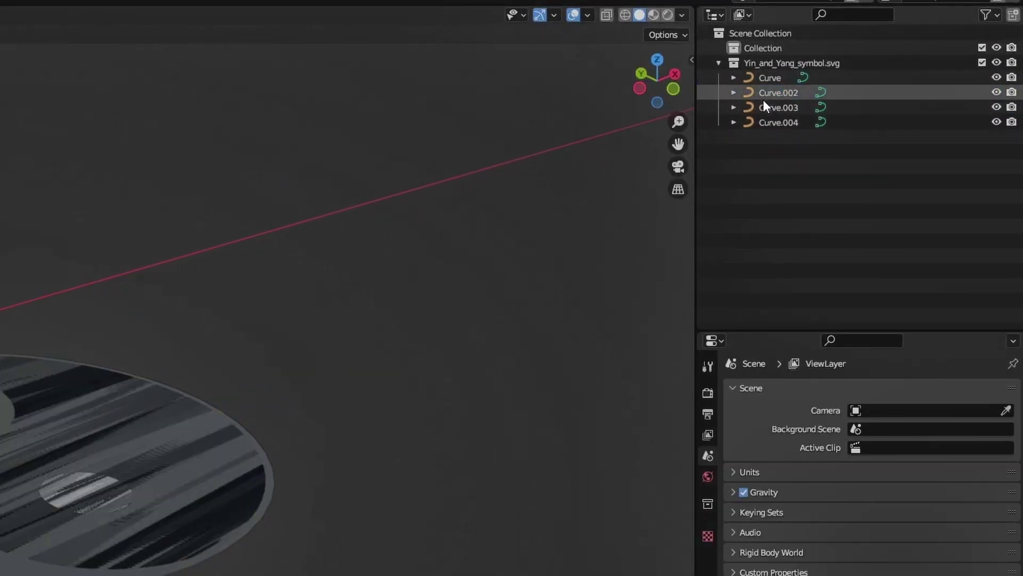
Set the origin of all remaining symbol curves to their own geometry
middle_click_drag(395, 288, 386, 327)
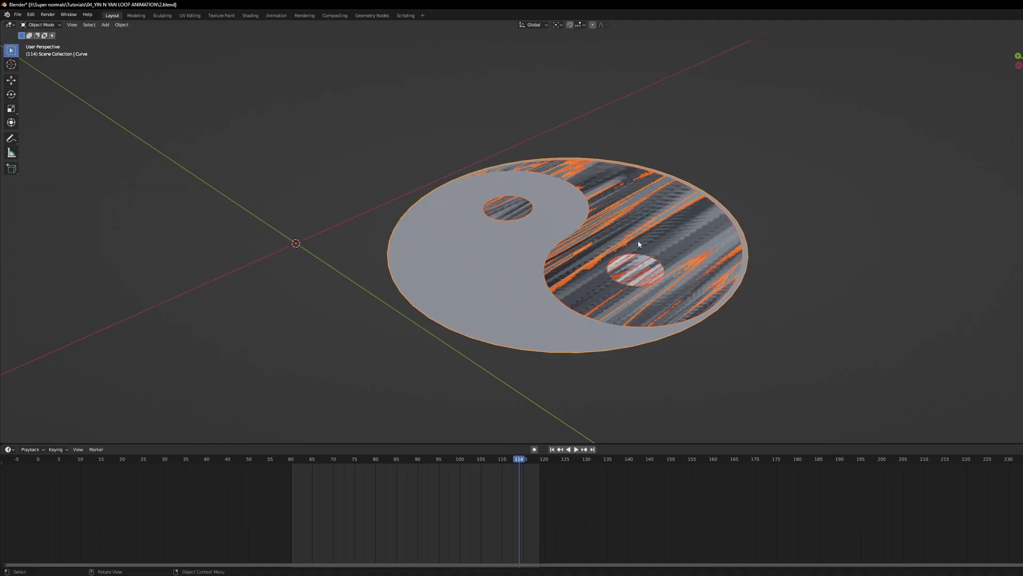
right_click(639, 244)
mouse_move(599, 301)
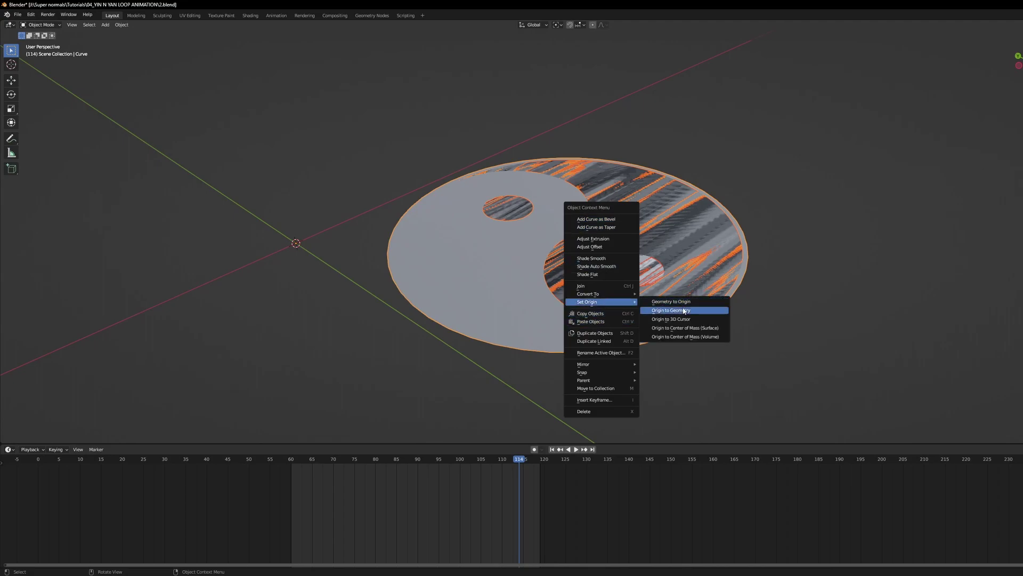
left_click(686, 314)
Move all symbol curves together in top view, about -0.035 m in X and 0.035 m in Y, centring the symbol on the world origin
key("KP_7")
left_click_drag(675, 120, 488, 362)
scroll(568, 244, "up", 2)
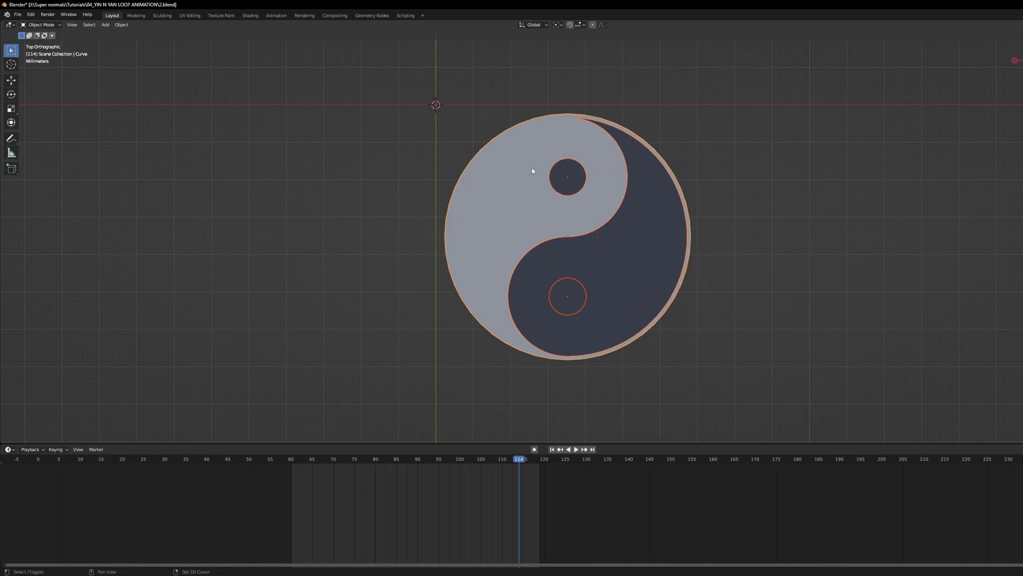
middle_click_drag(534, 169, 610, 266, "shift")
key("g")
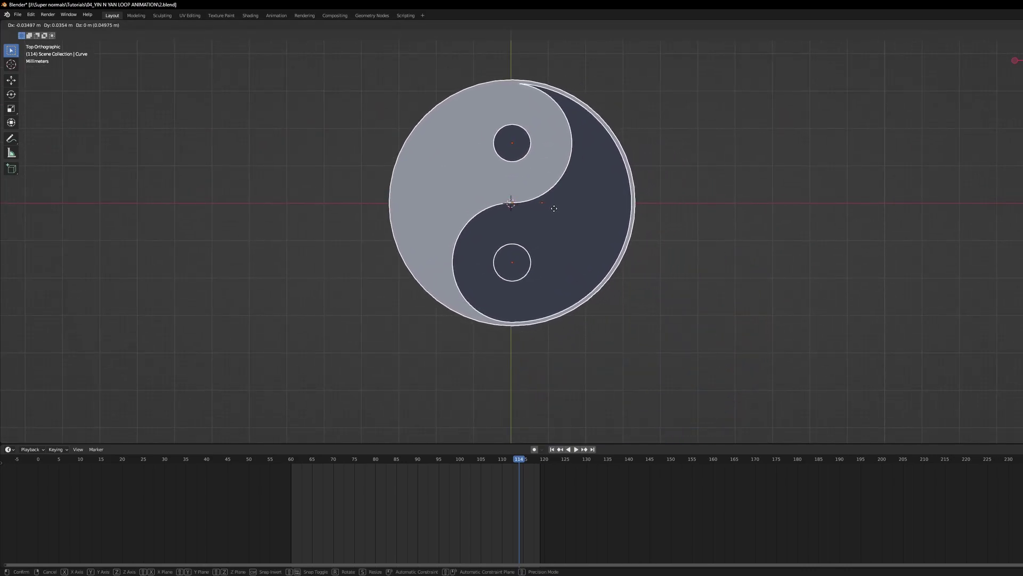
left_click(553, 208)
scroll(342, 119, "up", 8)
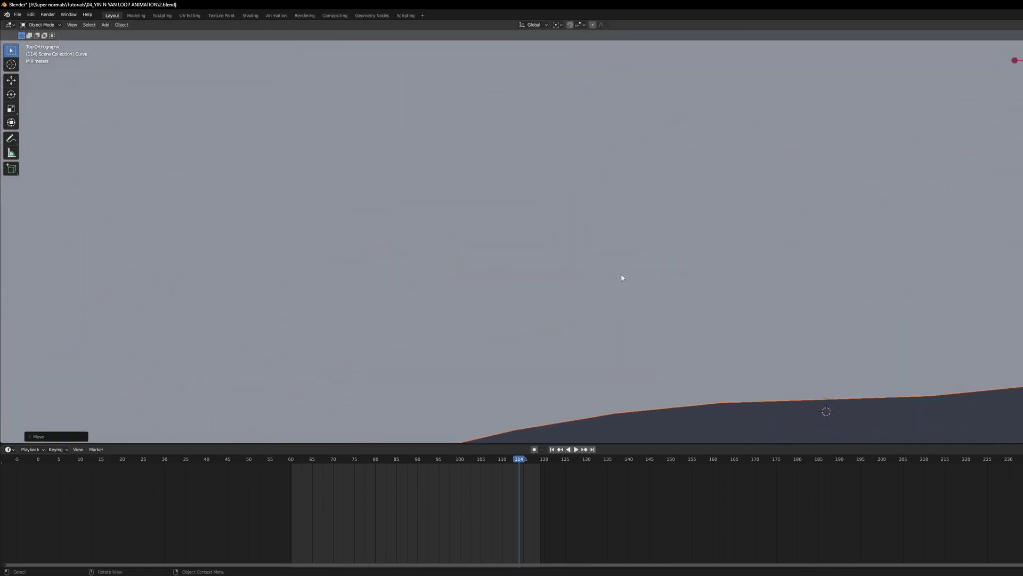
middle_click_drag(622, 277, 558, 227, "shift")
scroll(558, 228, "up", 1)
middle_click_drag(499, 101, 517, 227, "shift")
key("g")
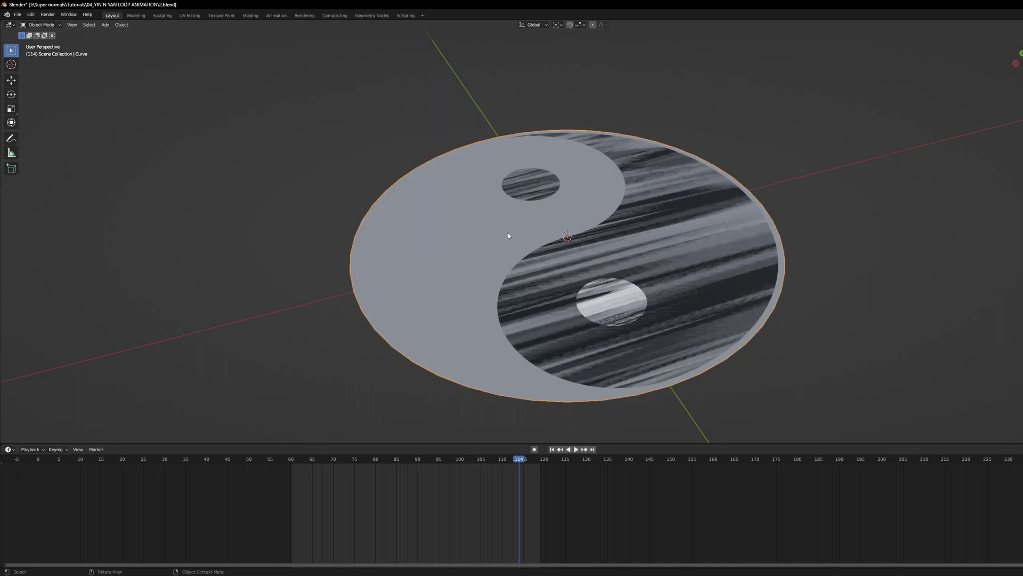
Delete the light base curve named Curve, keeping the dark teardrop and the two small circles
key("x")
left_click(410, 216)
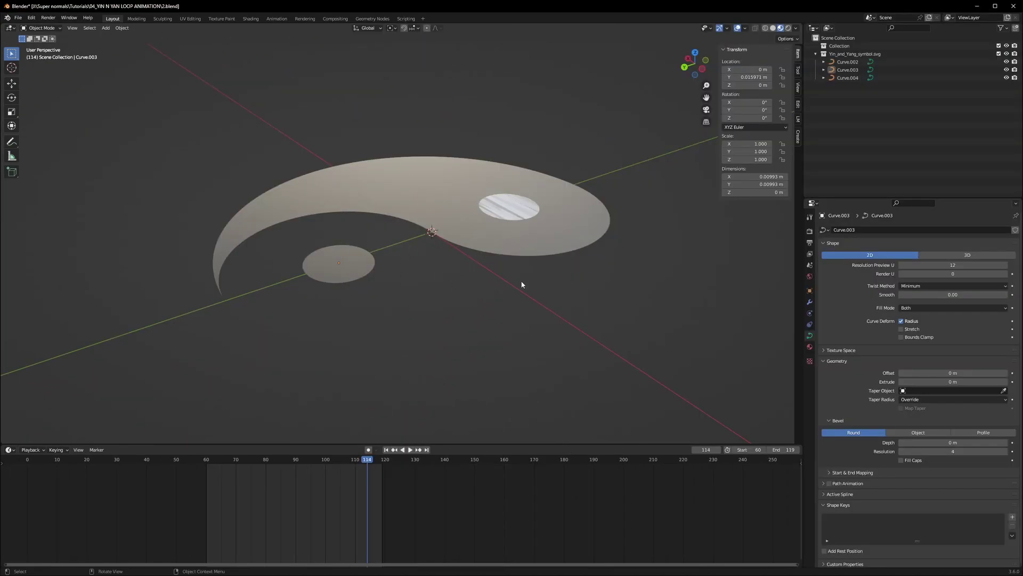
Extrude the teardrop curve and both small circles together by 0.001 m
left_click(530, 231)
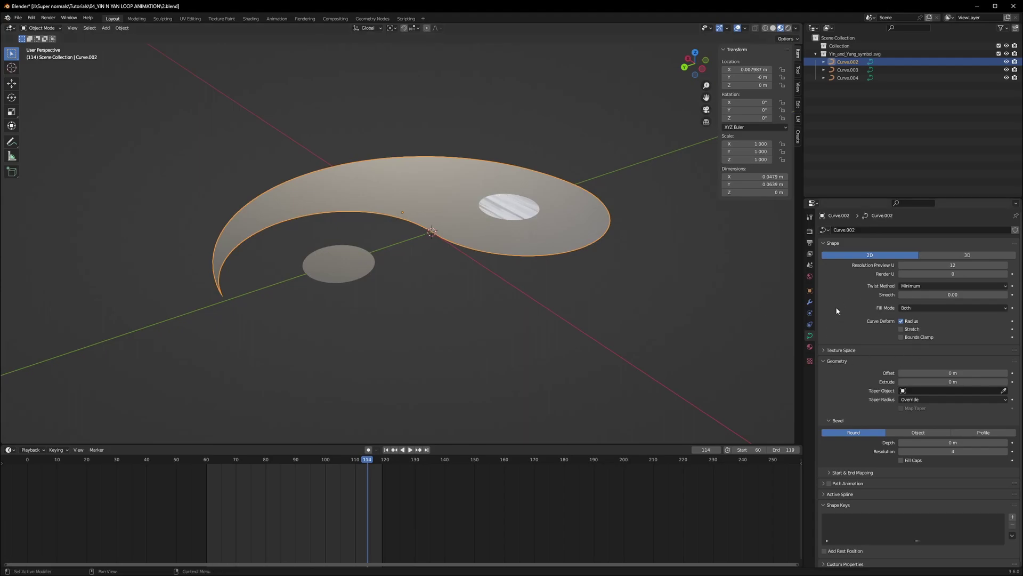
key("a")
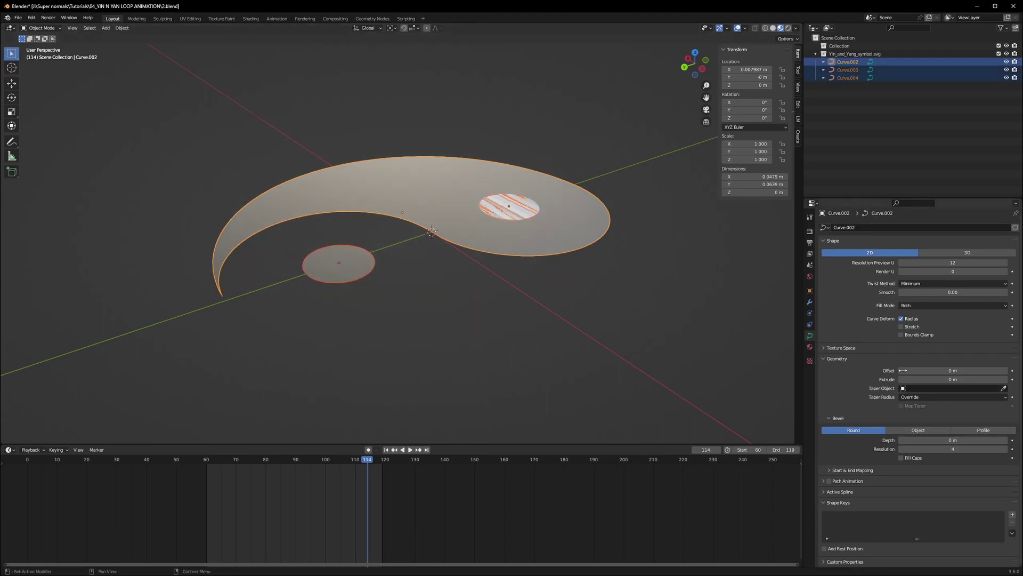
mouse_move(946, 380)
left_mouse_down()
mouse_move(976, 380)
mouse_move(962, 379)
left_mouse_up()
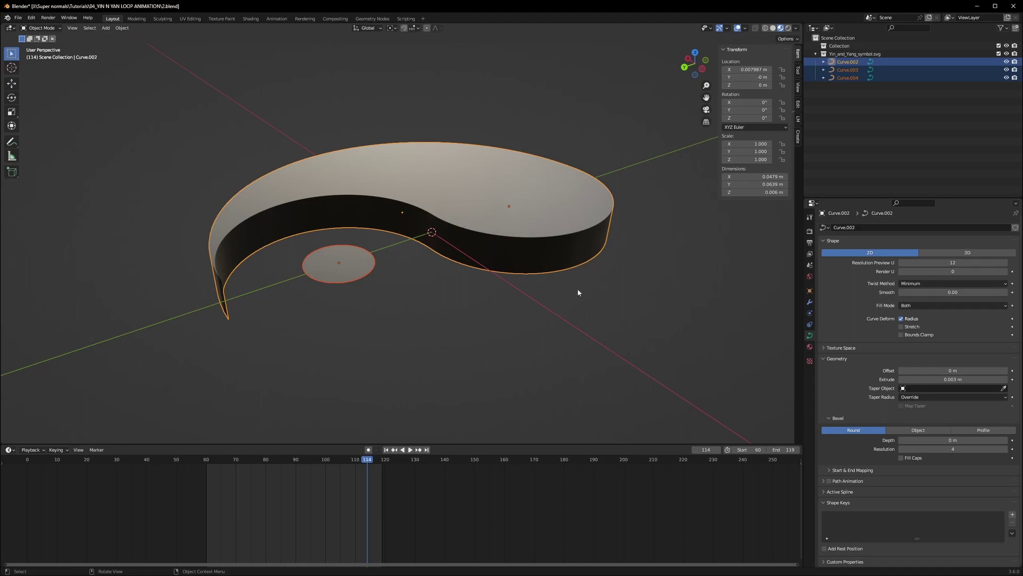
left_click_drag(952, 380, 933, 380)
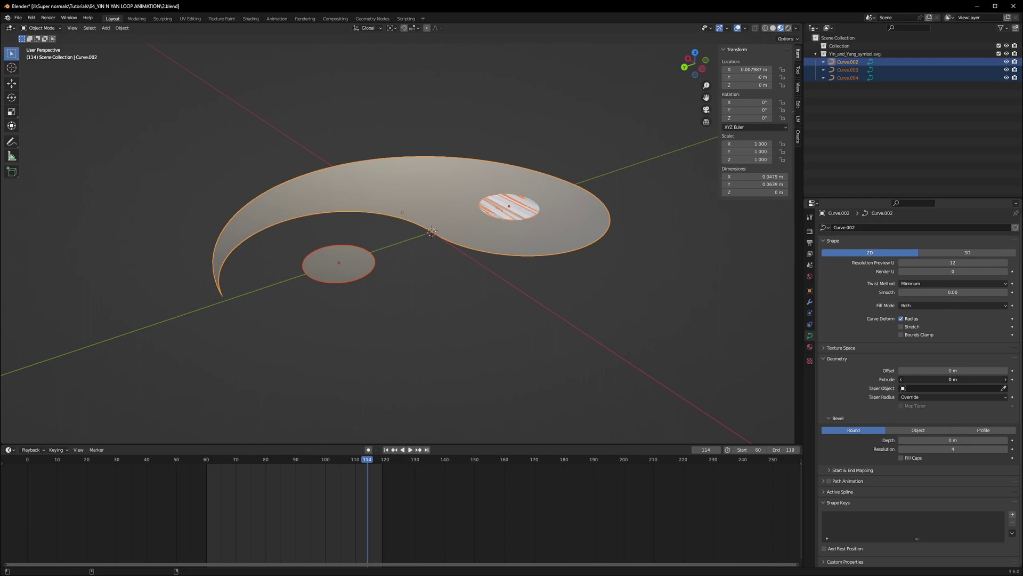
left_click_drag(938, 380, 944, 380, "alt")
Scale the small circle inside the teardrop along Z to about 4.3 so it passes through both faces
middle_click_drag(461, 352, 426, 326)
left_click(569, 235)
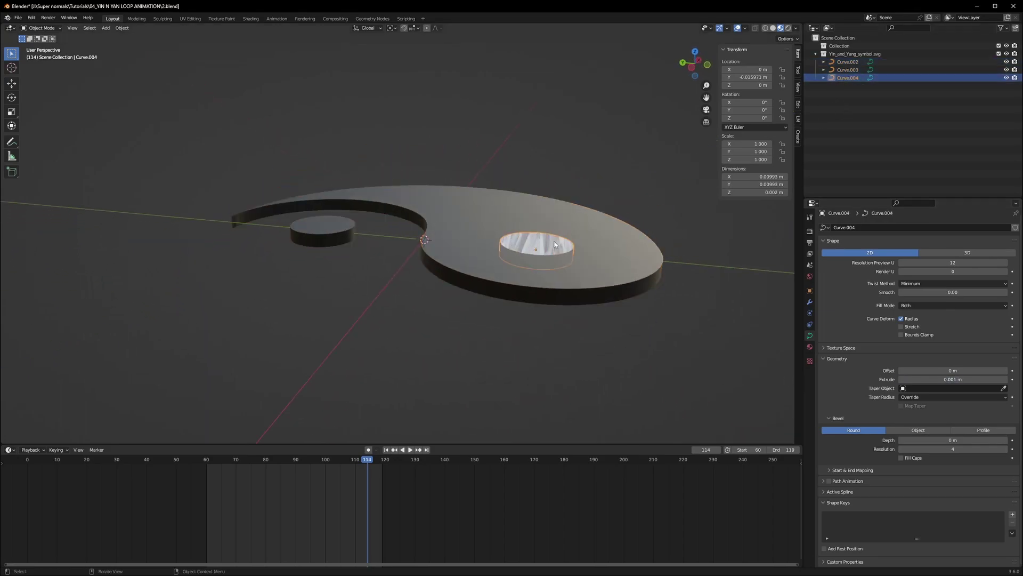
key("s")
key("z")
left_click(559, 173)
middle_click_drag(606, 257, 598, 278)
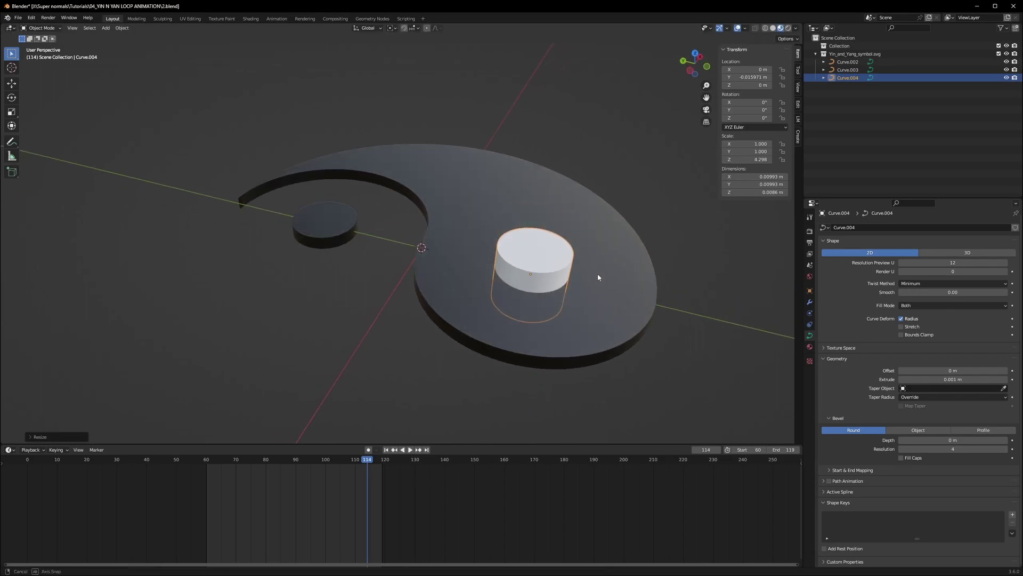
Convert the extruded teardrop curve to a mesh
left_click(478, 214)
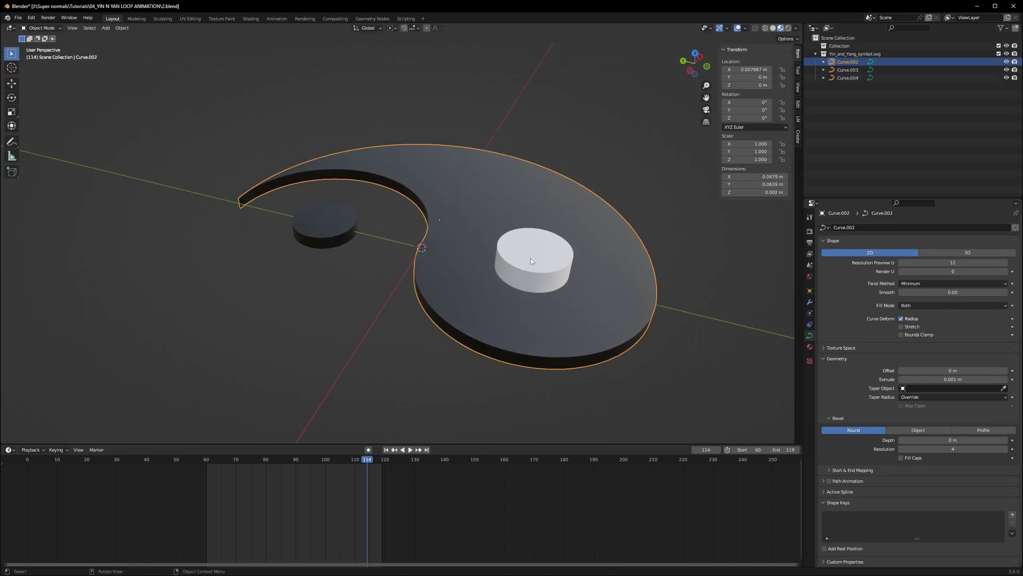
key("g")
right_click(449, 154)
right_click(461, 171)
mouse_move(462, 171)
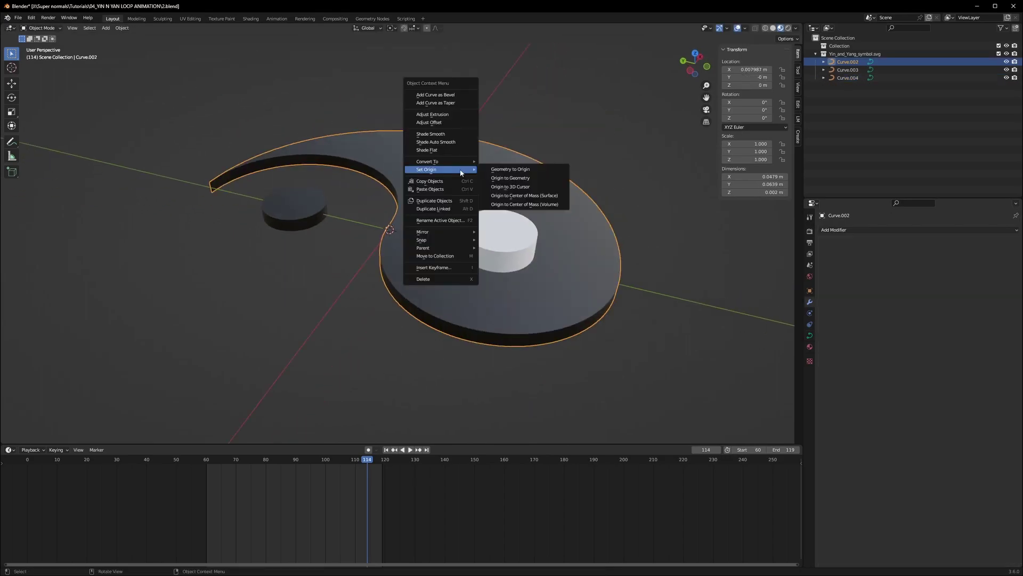
left_click(504, 177)
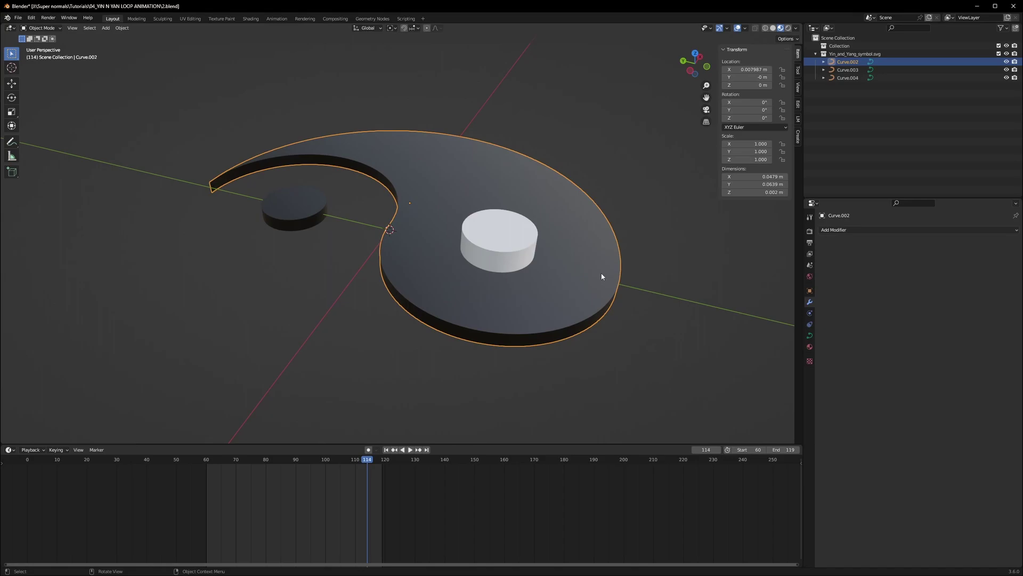
right_click(455, 164)
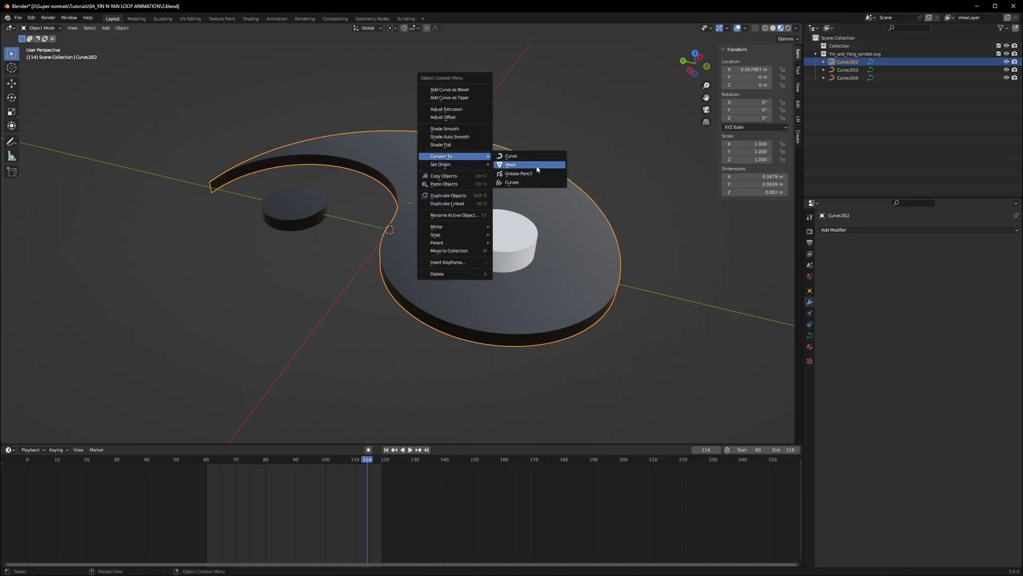
left_click(536, 165)
Add a Boolean modifier to the teardrop mesh and try to pick the white cylinder as its object
left_click(860, 231)
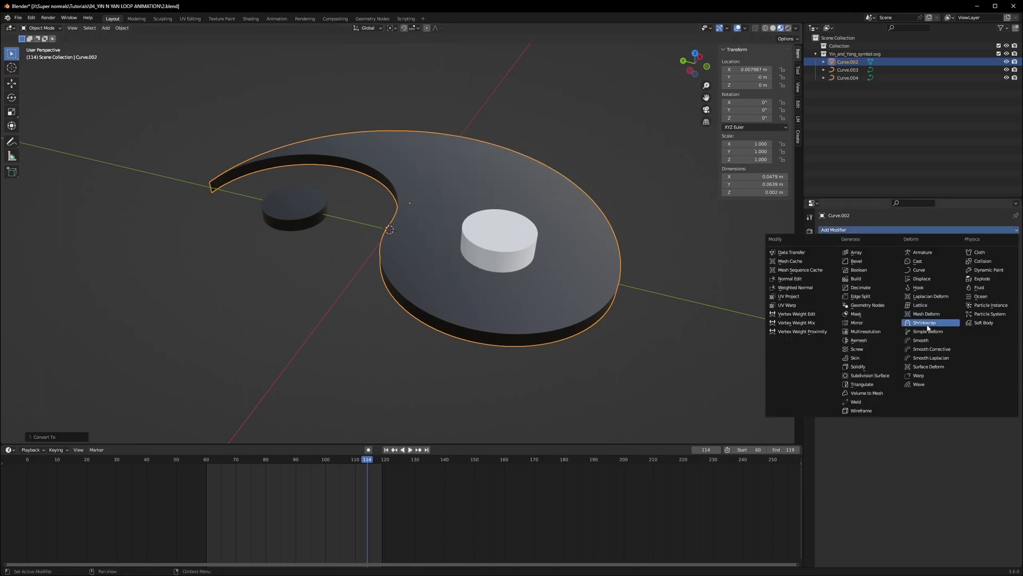
left_click(859, 270)
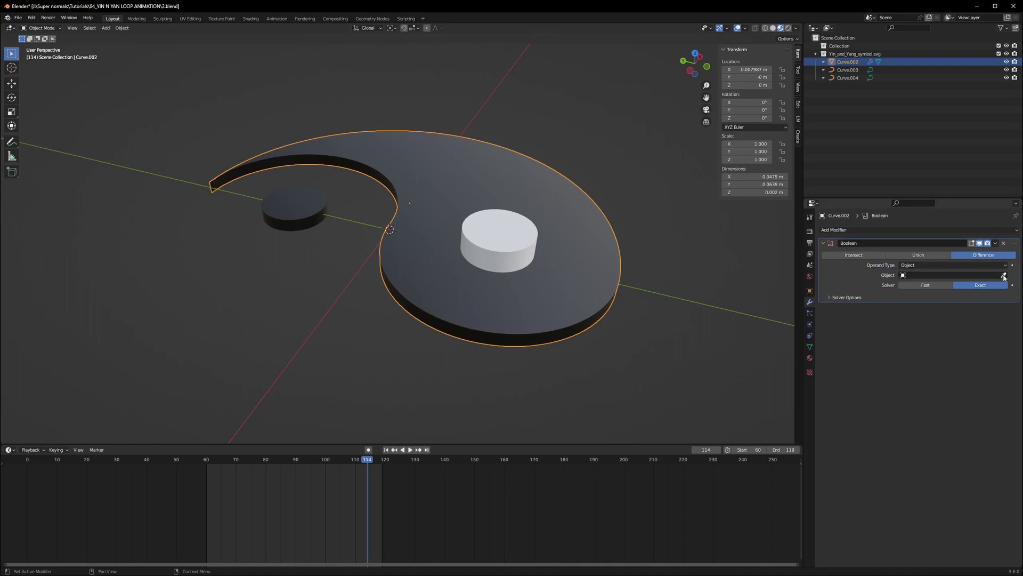
left_click(499, 228)
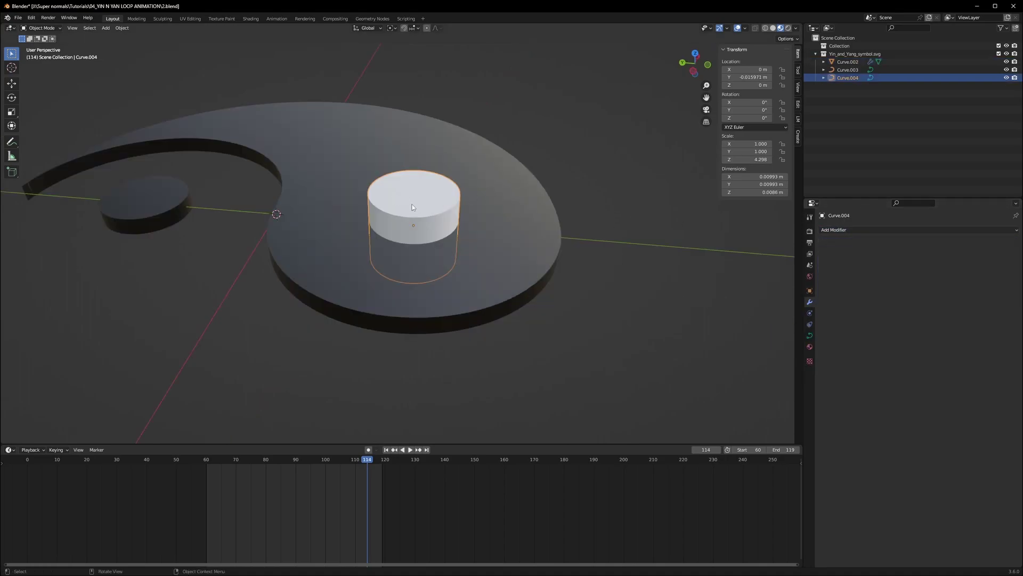
Convert the white cylinder inside the teardrop to a mesh
right_click(403, 204)
mouse_move(404, 200)
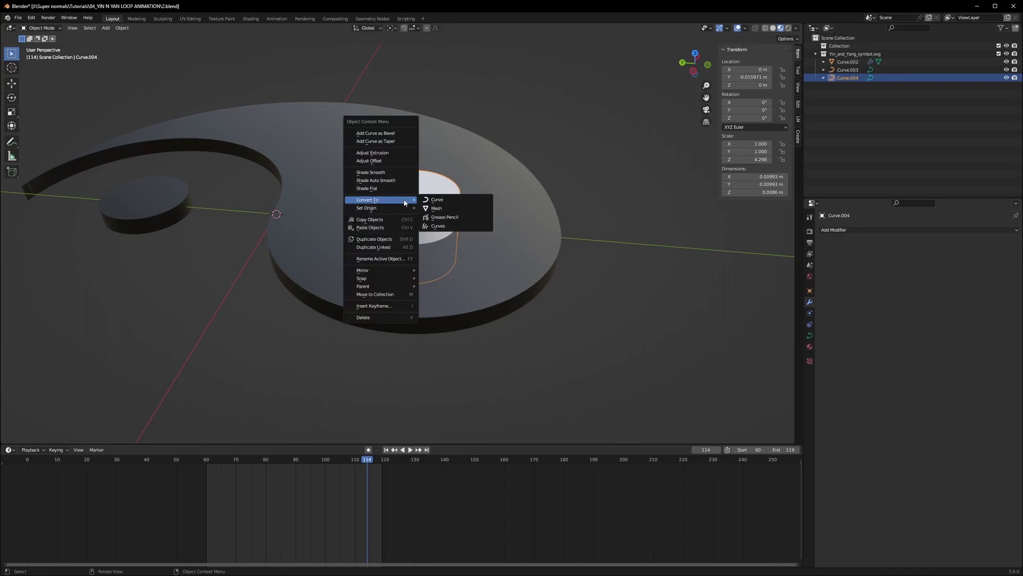
left_click(448, 209)
Set Curve.004 as the object of the teardrop's Difference Boolean and hide the white cylinder
left_click(523, 201)
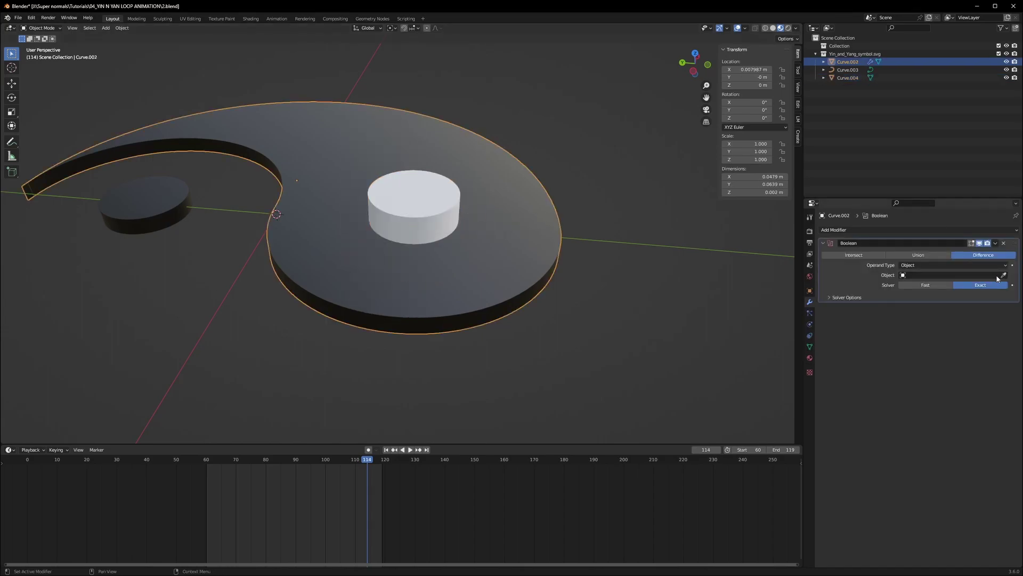
left_click(447, 199)
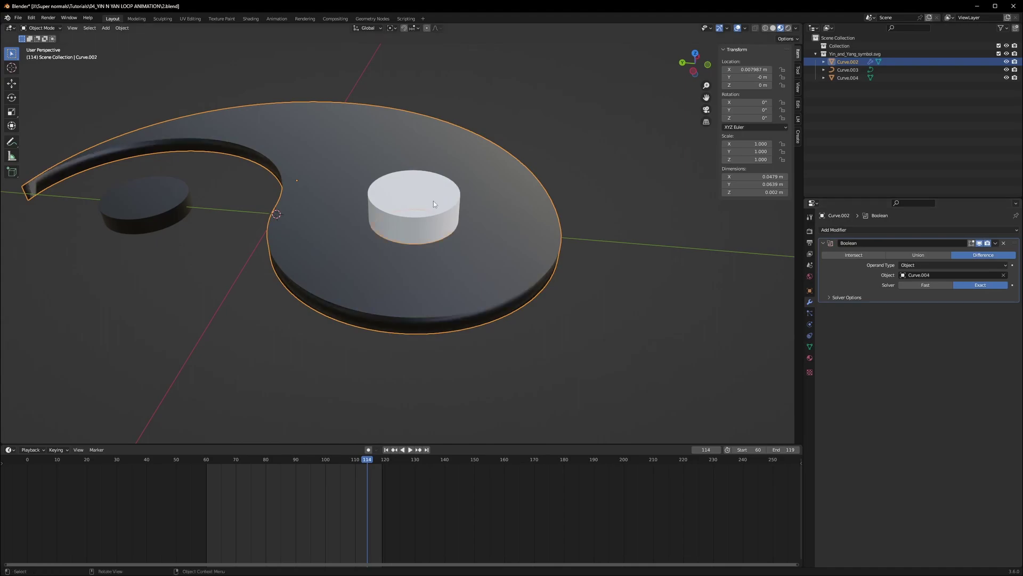
left_click(418, 200)
key("h")
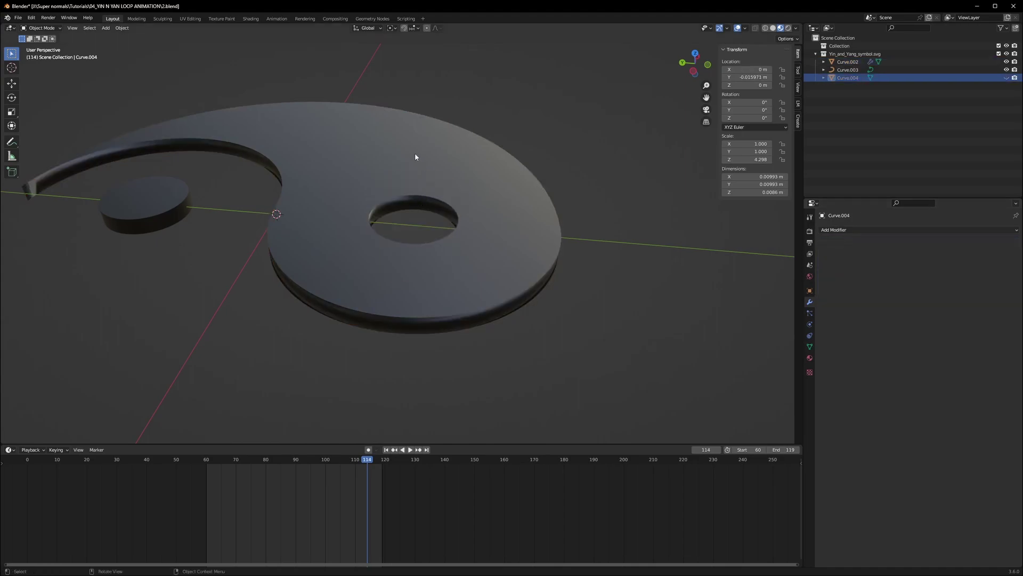
Apply the teardrop's Boolean modifier and shade the mesh flat
left_click(415, 152)
key("ctrl+a")
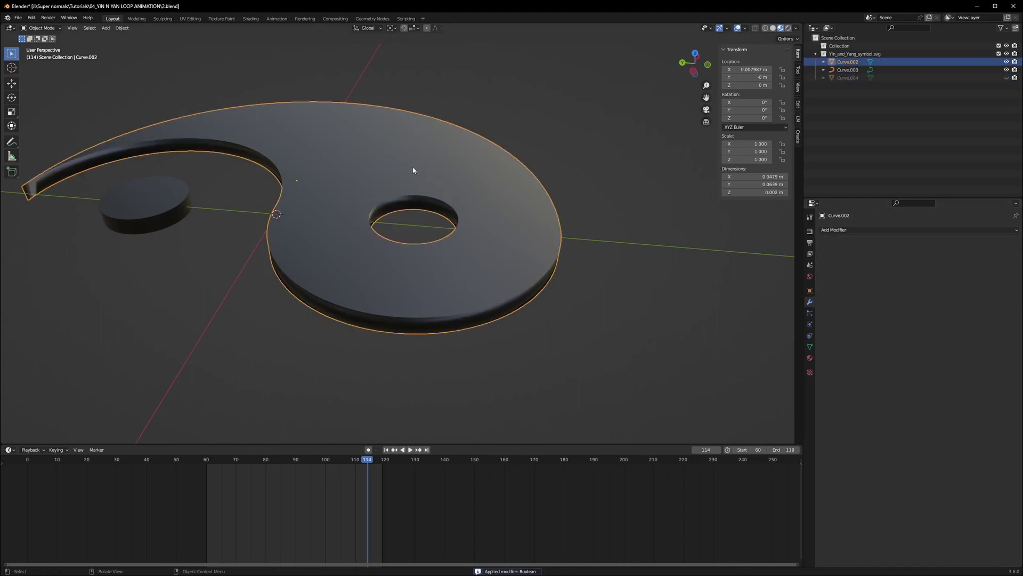
right_click(390, 158)
left_click(375, 148)
left_click(160, 196)
middle_click_drag(319, 161, 432, 164, "shift")
left_click_drag(433, 165, 285, 211)
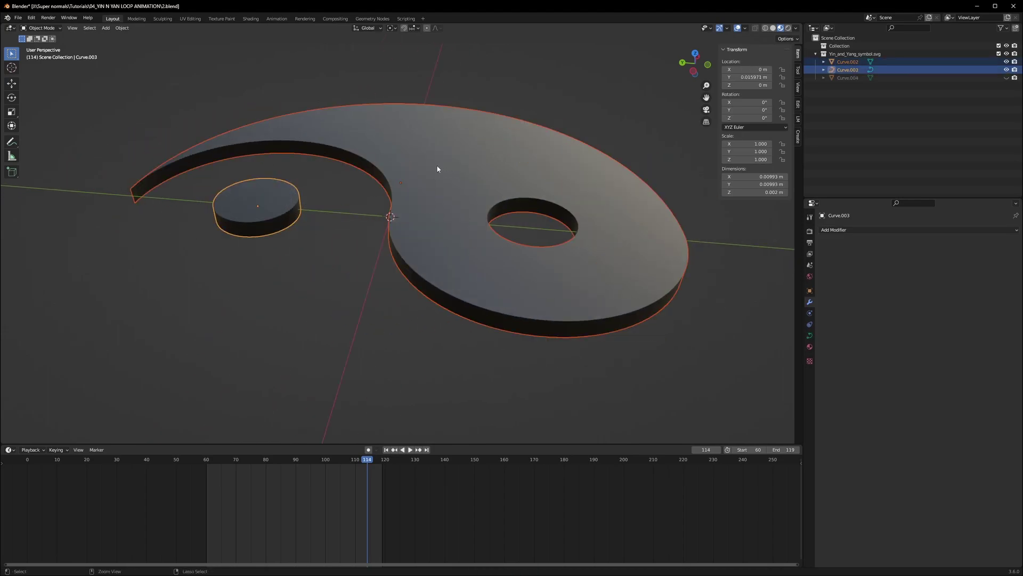
middle_click_drag(335, 208, 369, 223)
left_click(399, 277)
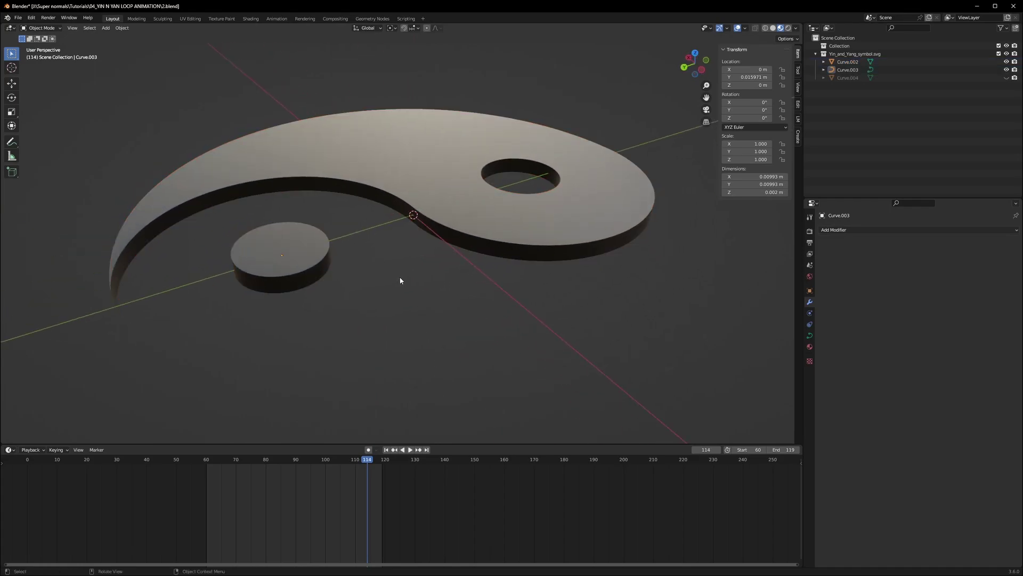
left_click(318, 256)
left_click(366, 264)
Convert the small cylinder outside the teardrop to a mesh
left_click(278, 241)
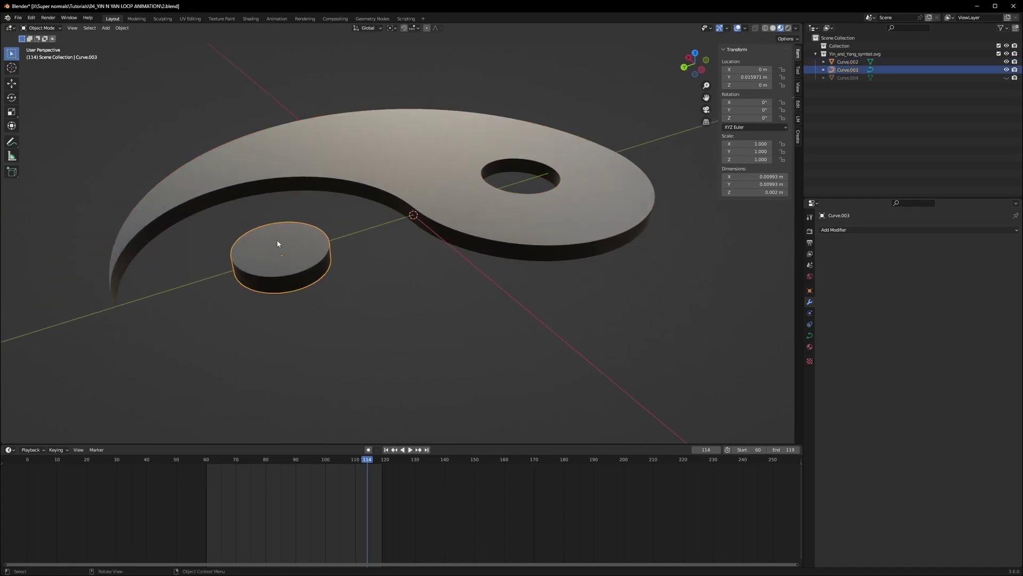
right_click(277, 239)
mouse_move(251, 248)
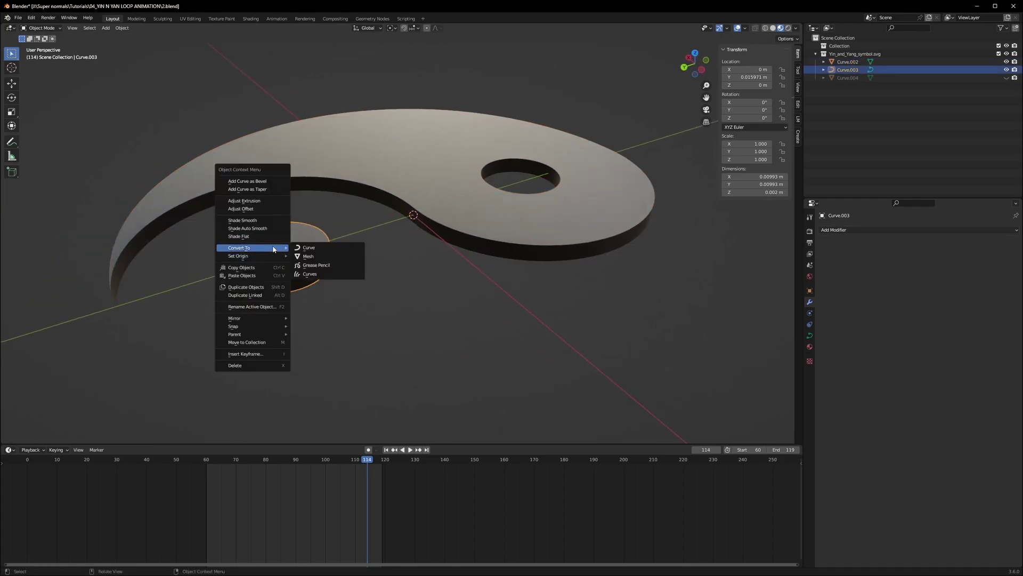
left_click(331, 259)
Join the teardrop and the small cylinder into one mesh and flatten it along Z to a scale of about 0.245
left_click_drag(413, 233, 283, 155, "shift")
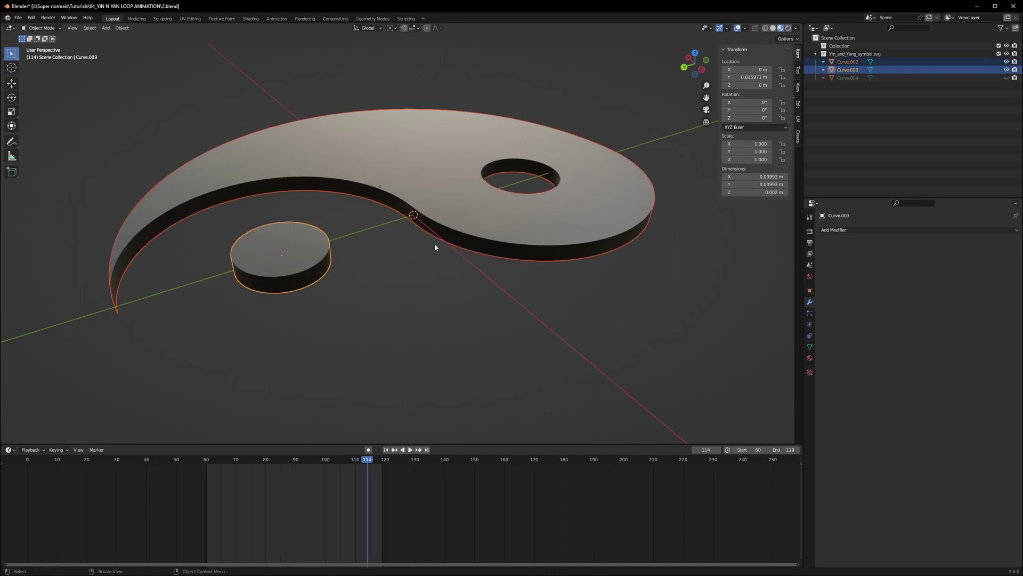
key("ctrl+j")
middle_click_drag(424, 254, 368, 228)
key("s")
key("z")
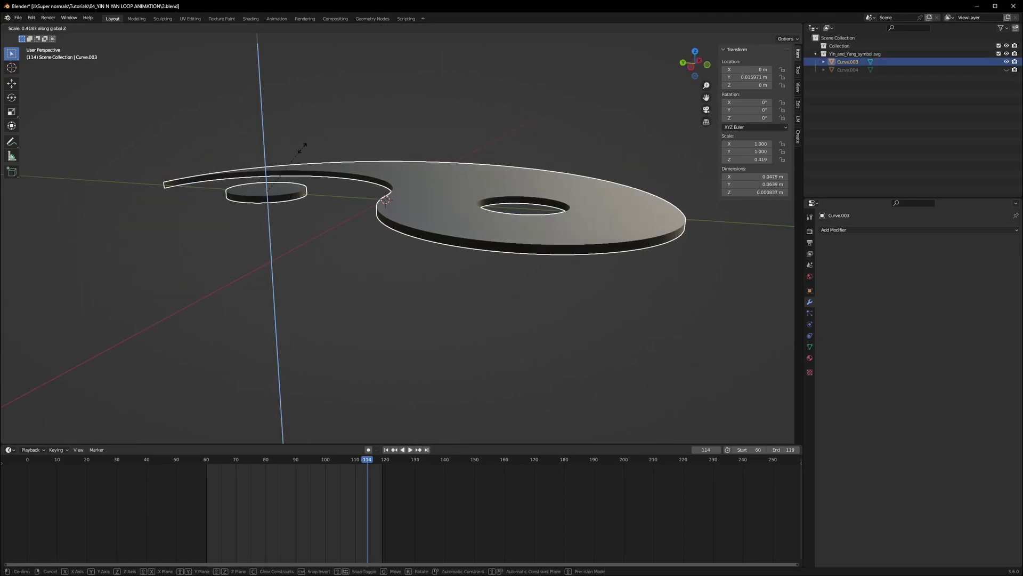
left_click(288, 167)
Set the joined mesh's origin to the 3D cursor at the centre of the symbol
key("KP_7")
scroll(401, 217, "up", 5)
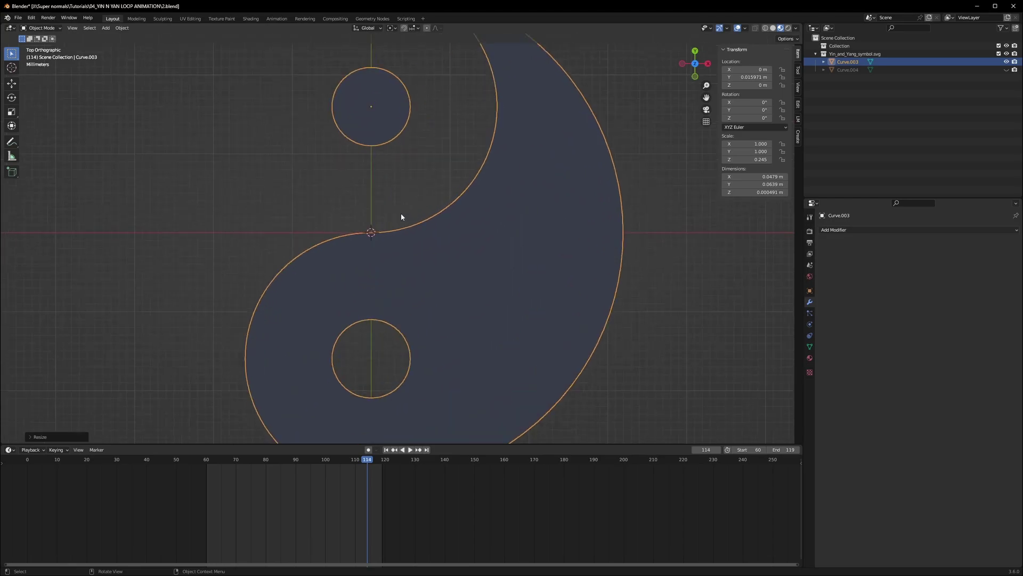
middle_click_drag(401, 216, 421, 206, "shift")
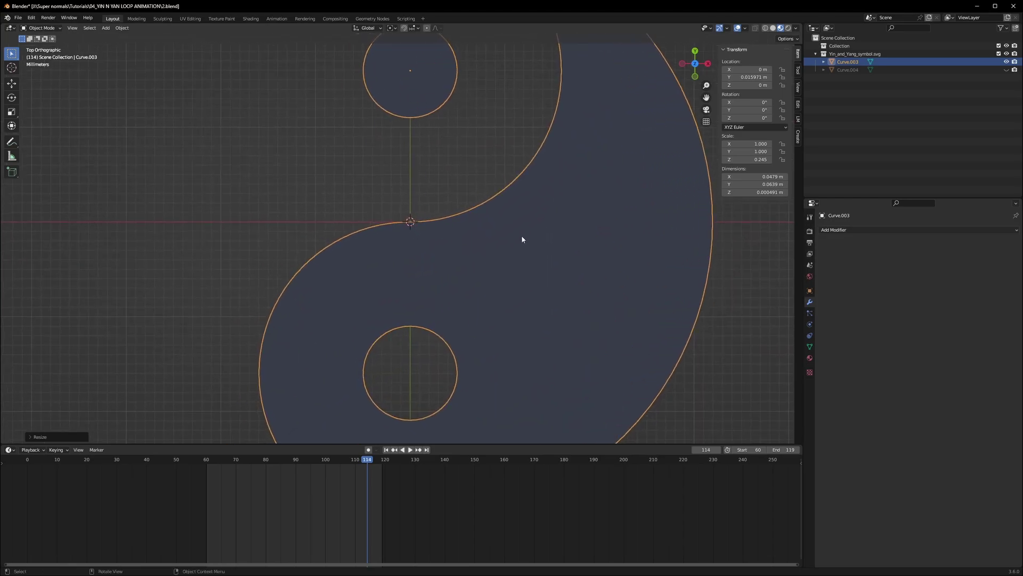
right_click(434, 231)
mouse_move(427, 236)
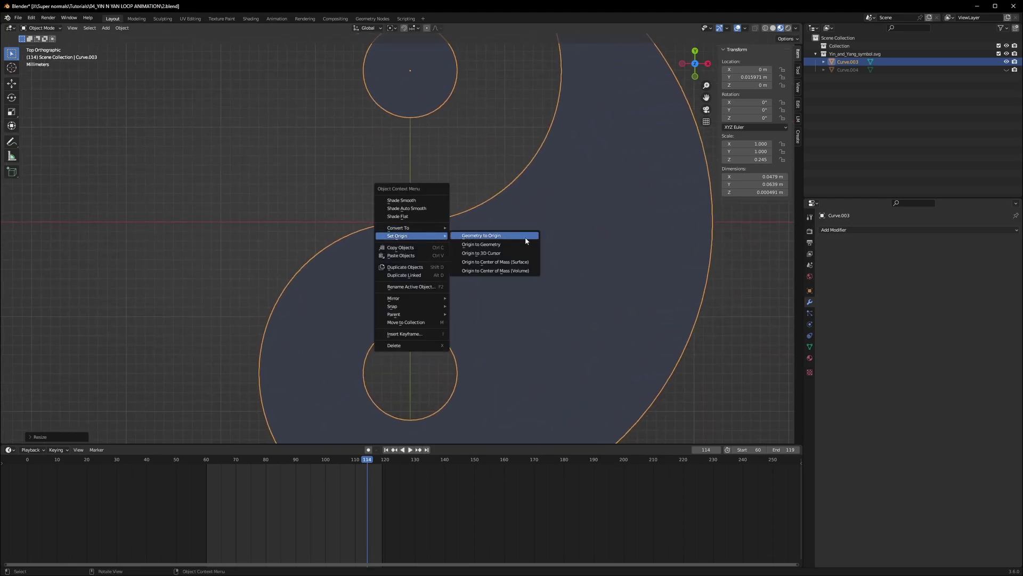
left_click(486, 246)
middle_click_drag(438, 288, 535, 266)
key("r")
key("z")
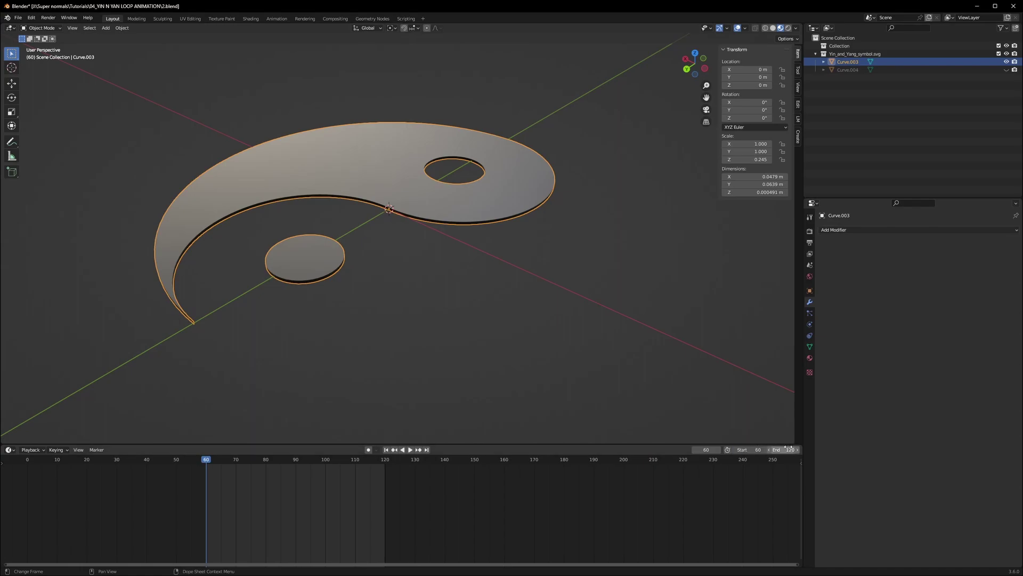
Insert a rotation keyframe for the joined mesh at frame 60
key("space")
key("i")
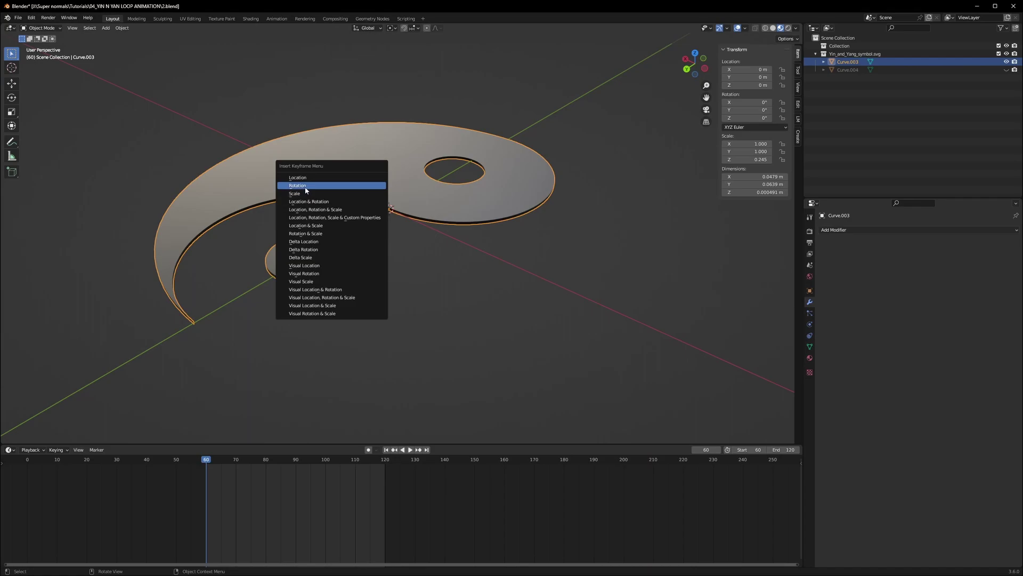
left_click(363, 185)
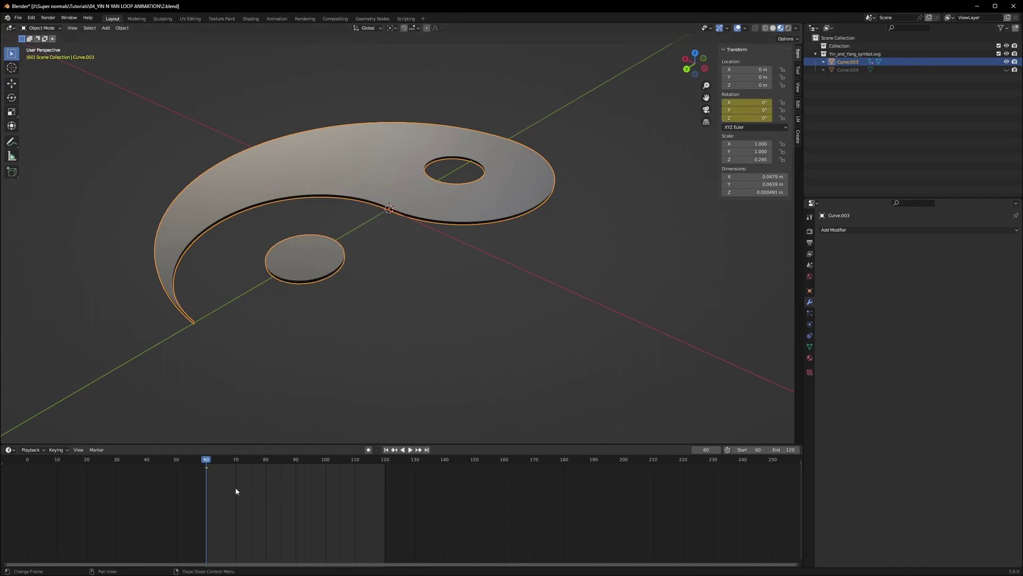
At frame 120, rotate the joined mesh -360° about Z and insert a rotation keyframe
left_click_drag(207, 461, 371, 467)
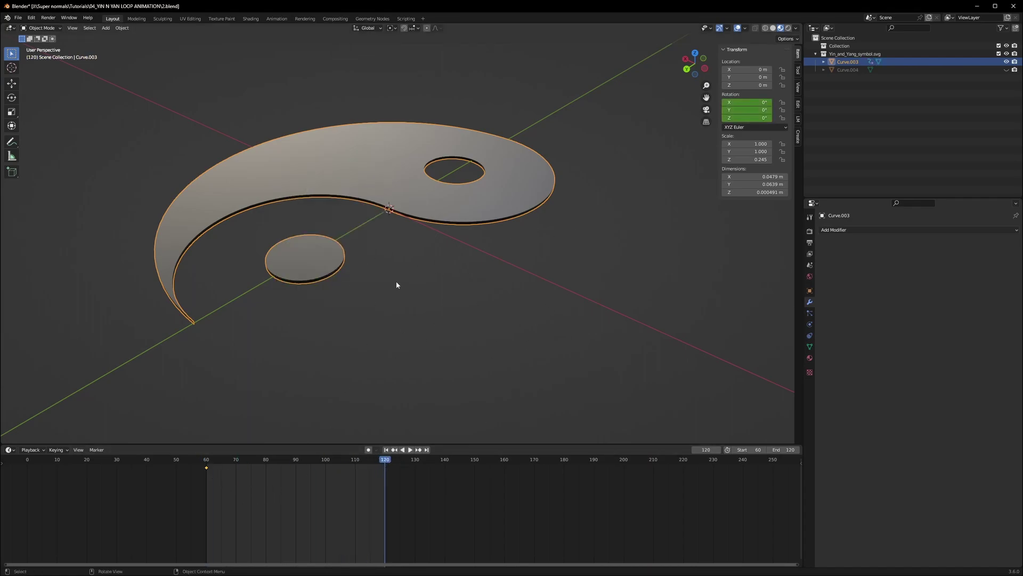
key("r")
key("z")
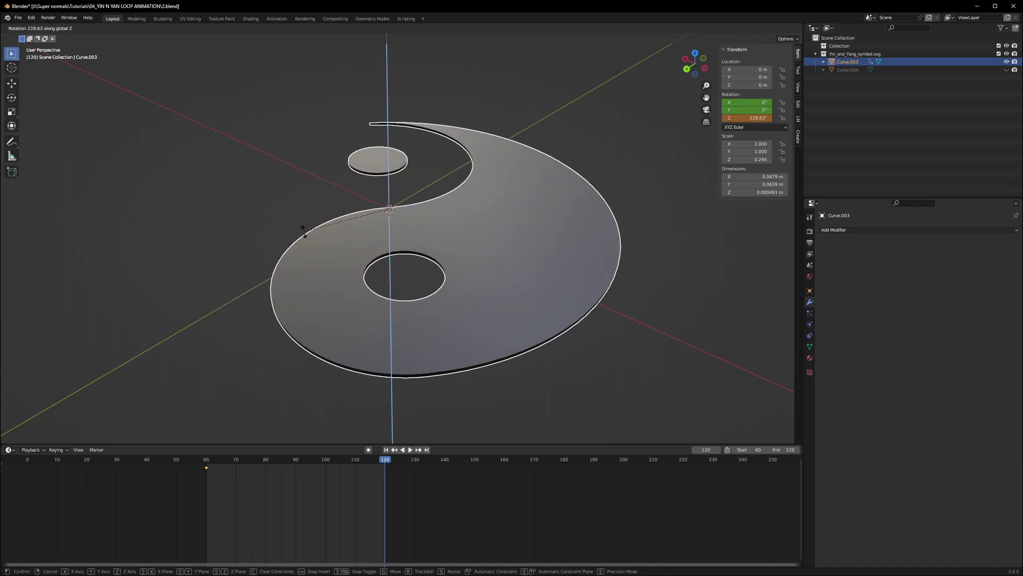
type("-360")
key("Return")
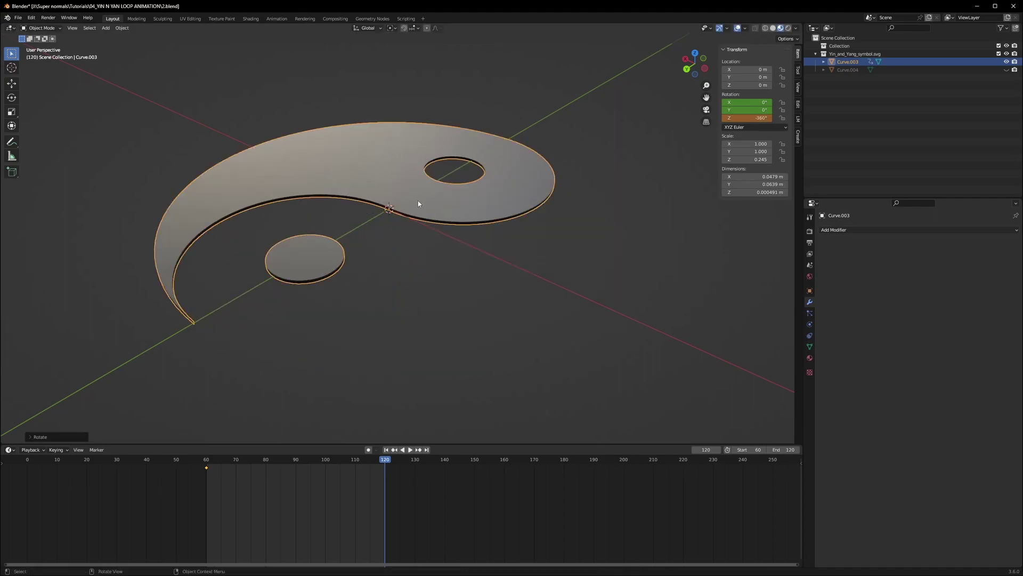
key("i")
left_click(358, 201)
Set both rotation keyframes to linear interpolation and play back the spinning mesh
left_click_drag(384, 459, 250, 459)
left_click_drag(436, 487, 184, 466)
right_click(183, 467)
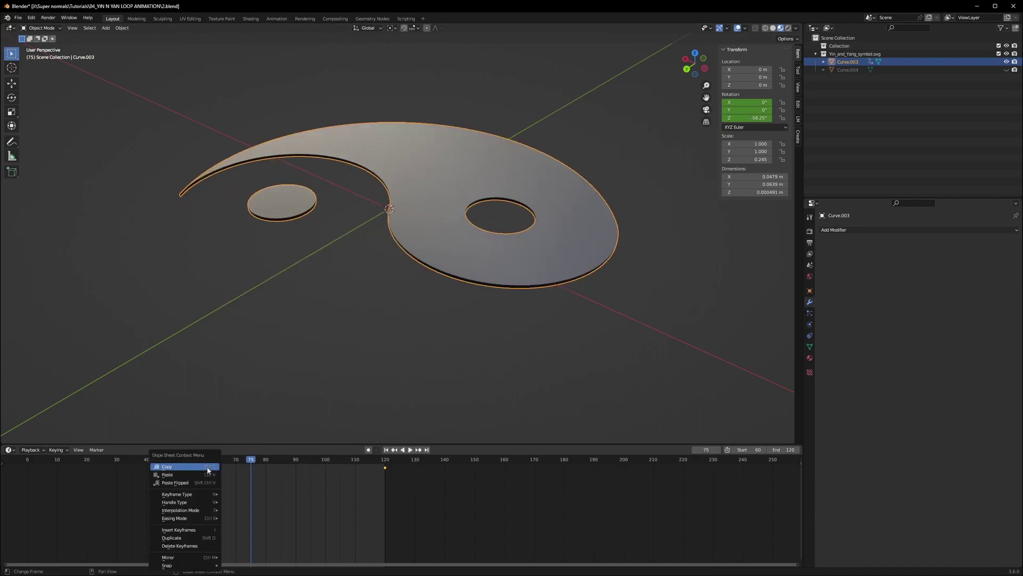
mouse_move(187, 524)
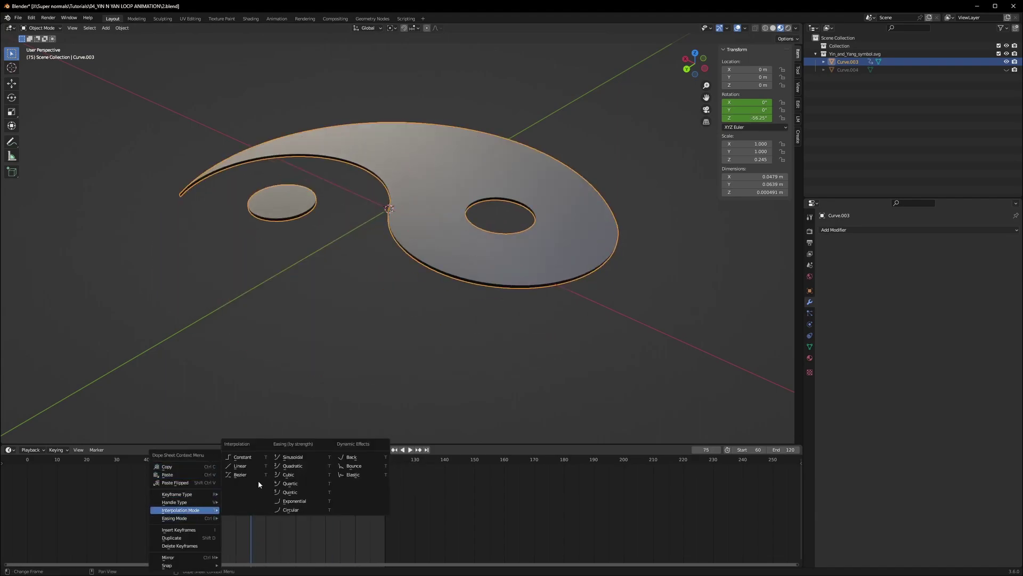
left_click(254, 466)
key("space")
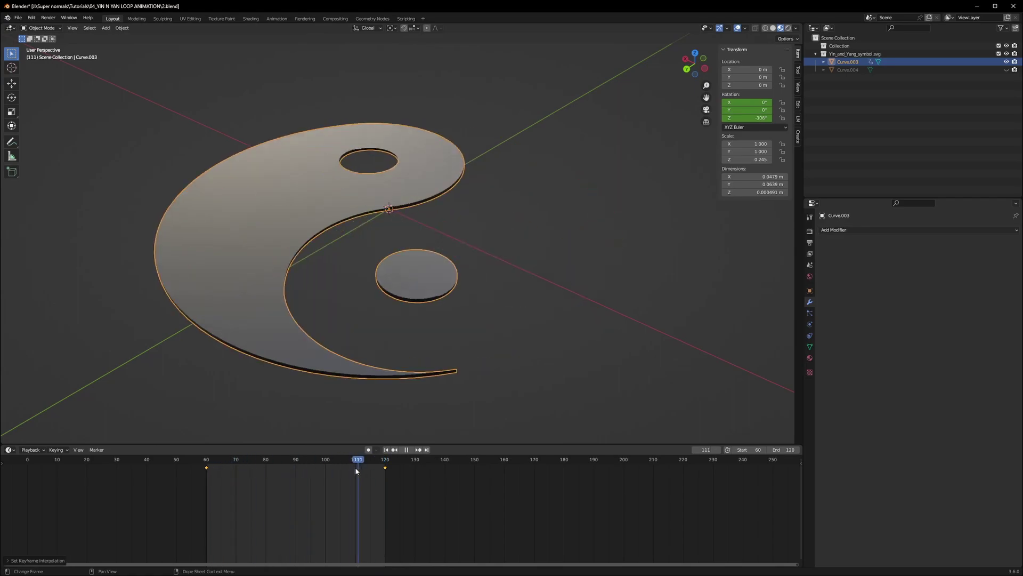
left_click_drag(356, 471, 241, 479)
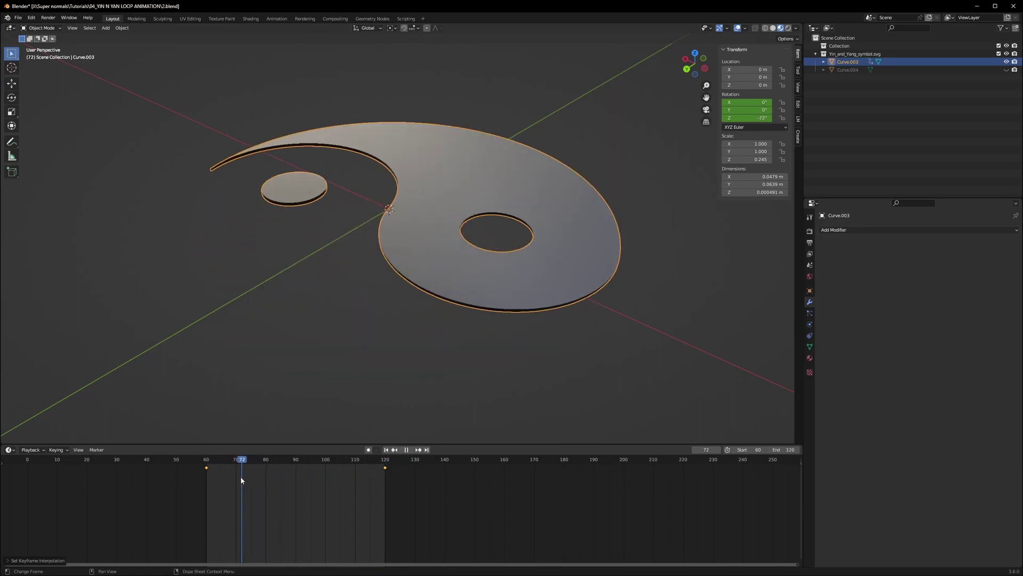
key("space")
At frame 60, duplicate the mesh in place and rotate the copy -90° about the global Y axis
left_click(206, 460)
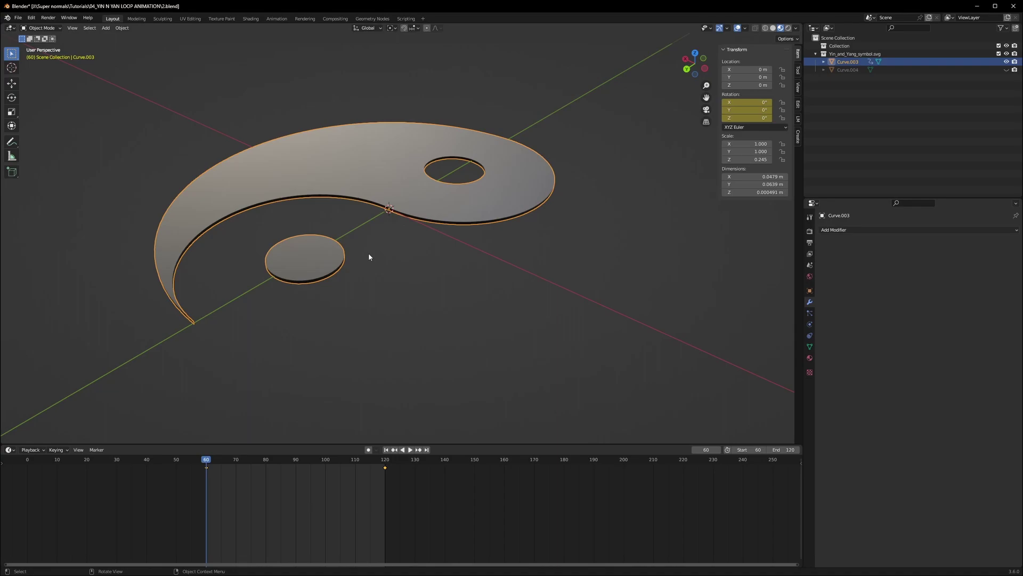
key("shift+d")
right_click(557, 286)
key("r")
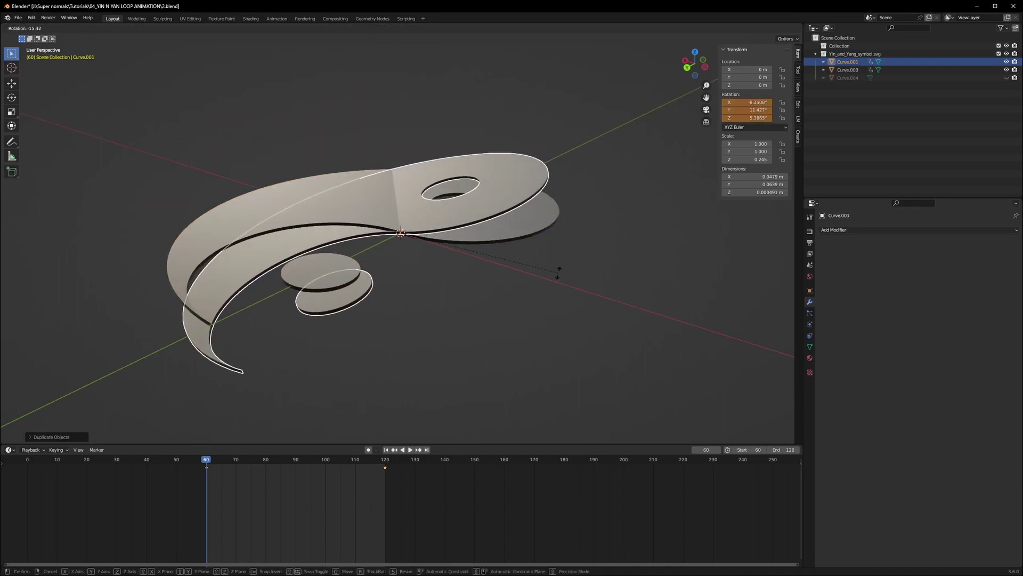
key("y")
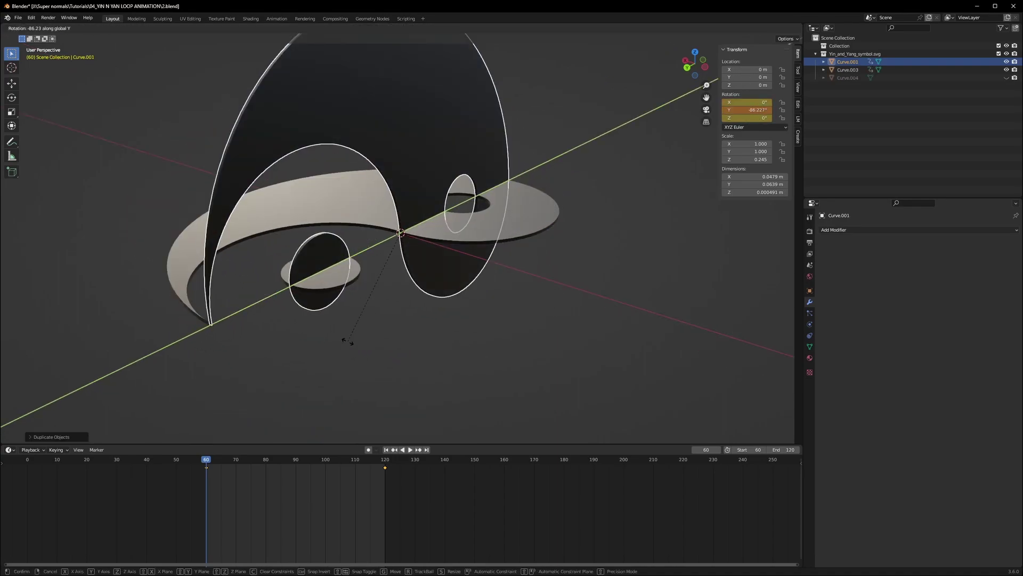
type("-90")
key("Return")
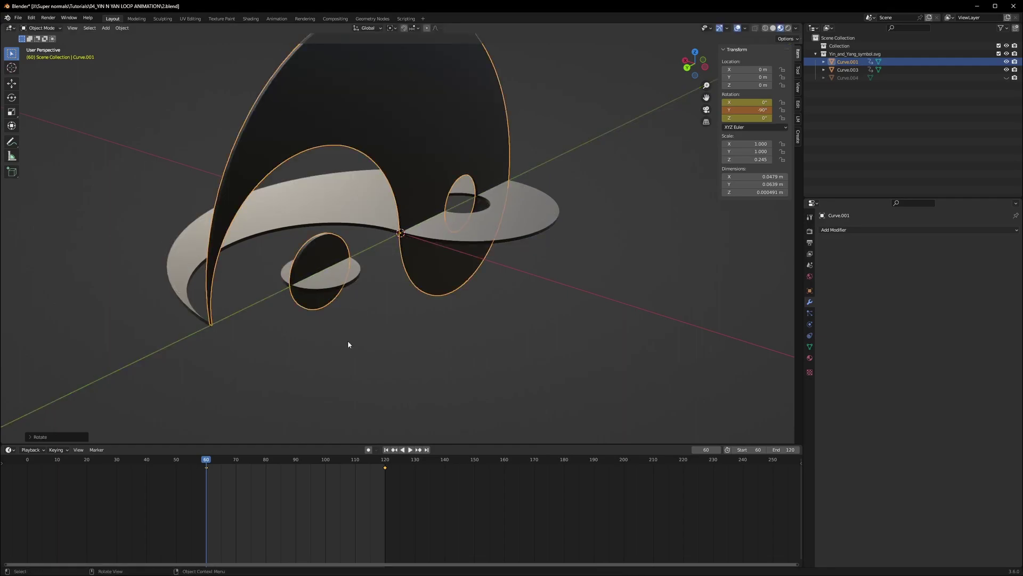
Clear the copy's rotation keyframes and apply its rotation
right_click(753, 102)
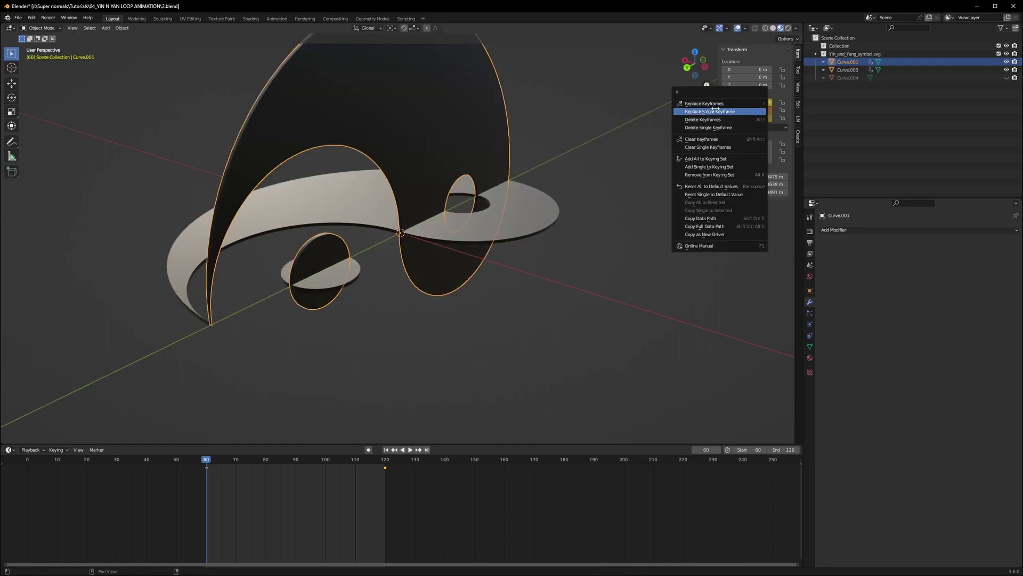
left_click(721, 140)
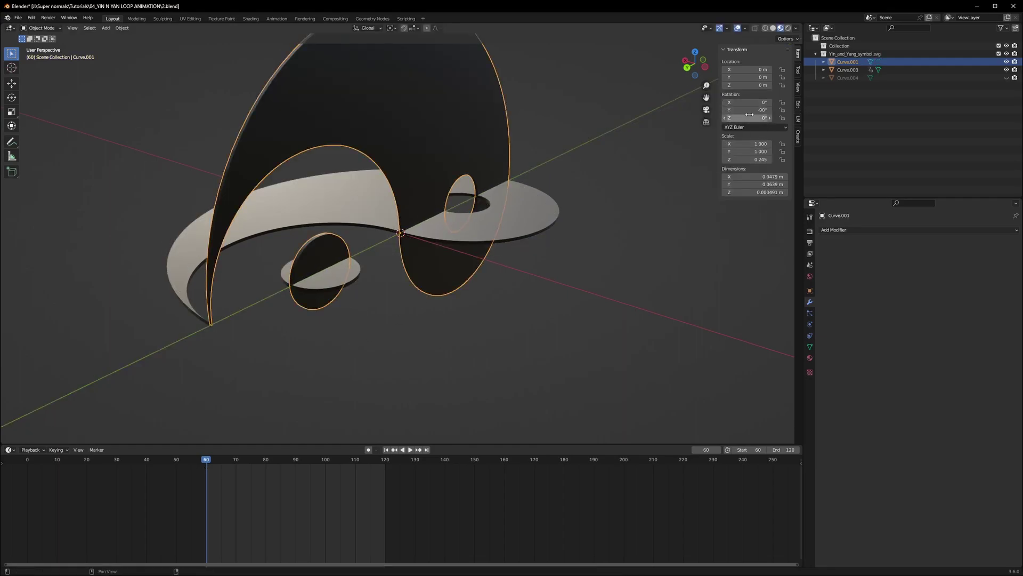
scroll(365, 145, "down", 2)
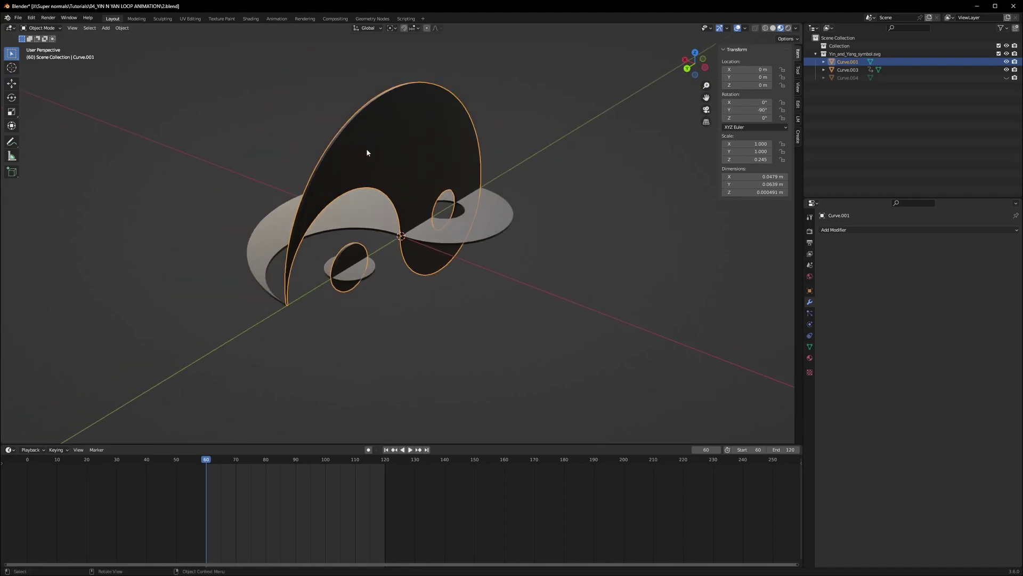
middle_click_drag(391, 152, 392, 158, "shift")
scroll(392, 155, "up", 1)
key("ctrl+a")
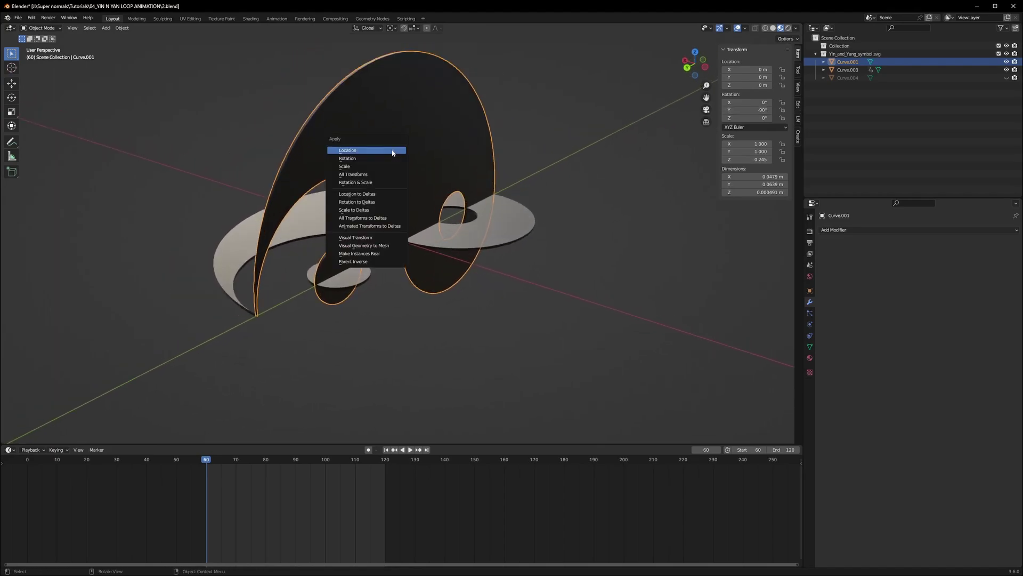
left_click(361, 158)
Mirror the upright copy along Y by scaling it by -1
middle_click_drag(384, 171, 537, 187)
key("s")
key("x")
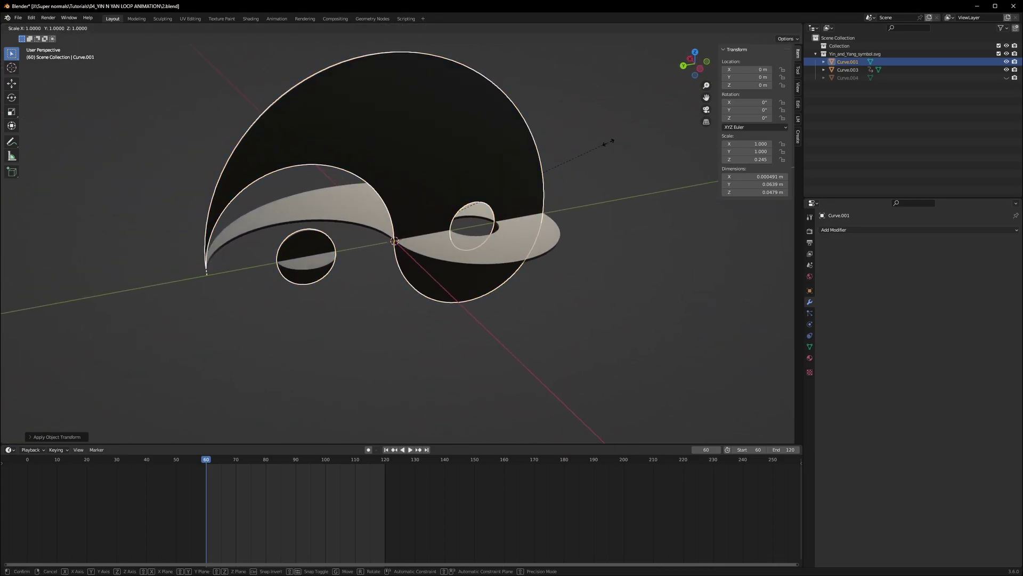
key("y")
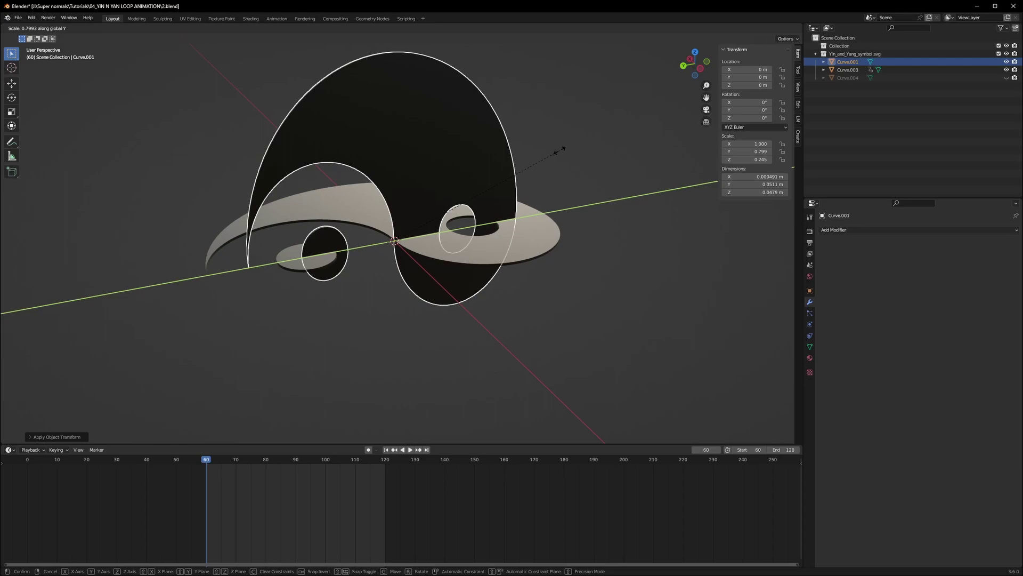
type("-1")
key("Return")
Insert a rotation keyframe for the upright copy at frame 60
middle_click_drag(560, 153, 489, 290)
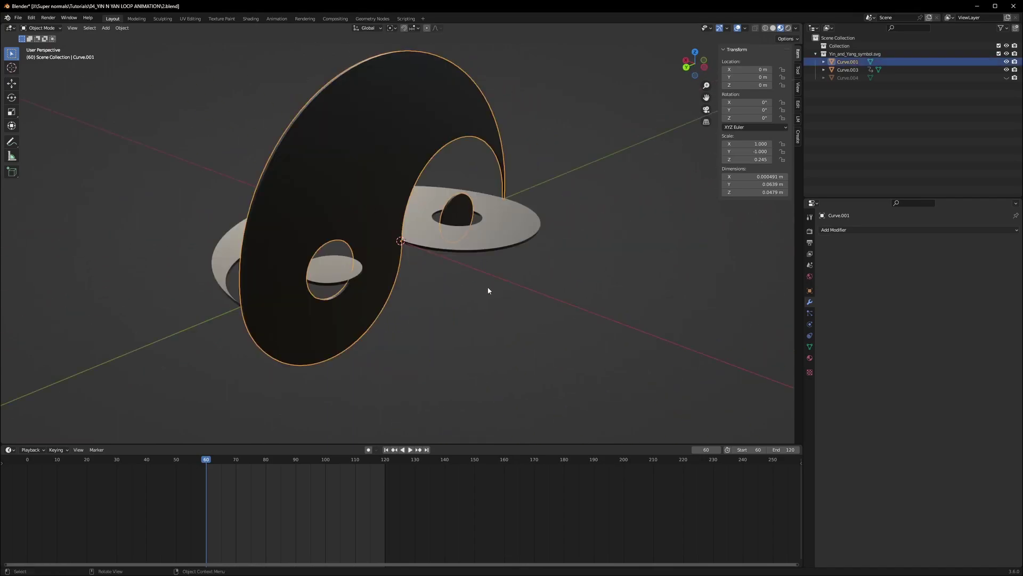
scroll(376, 279, "up", 2)
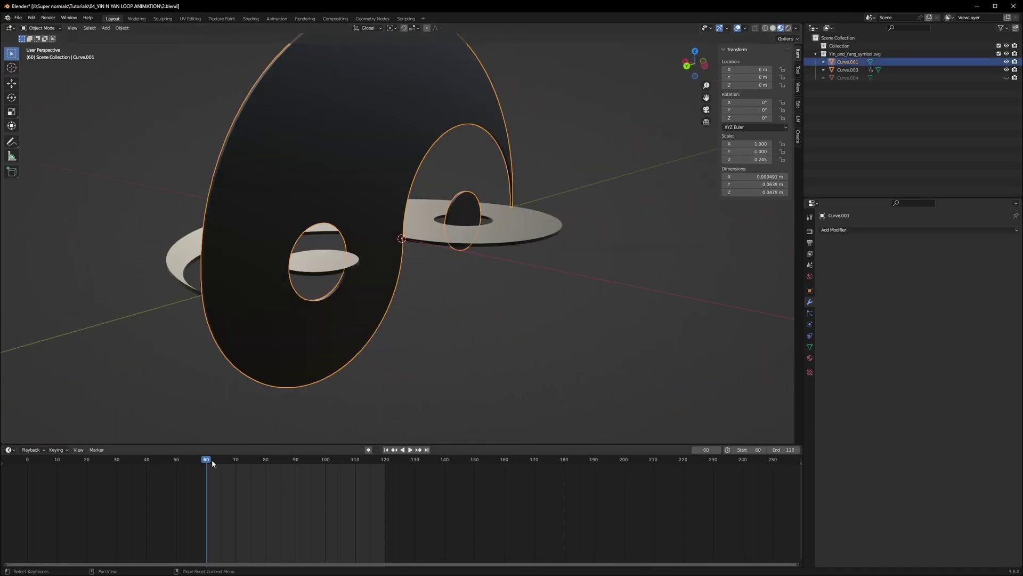
key("i")
left_click(315, 213)
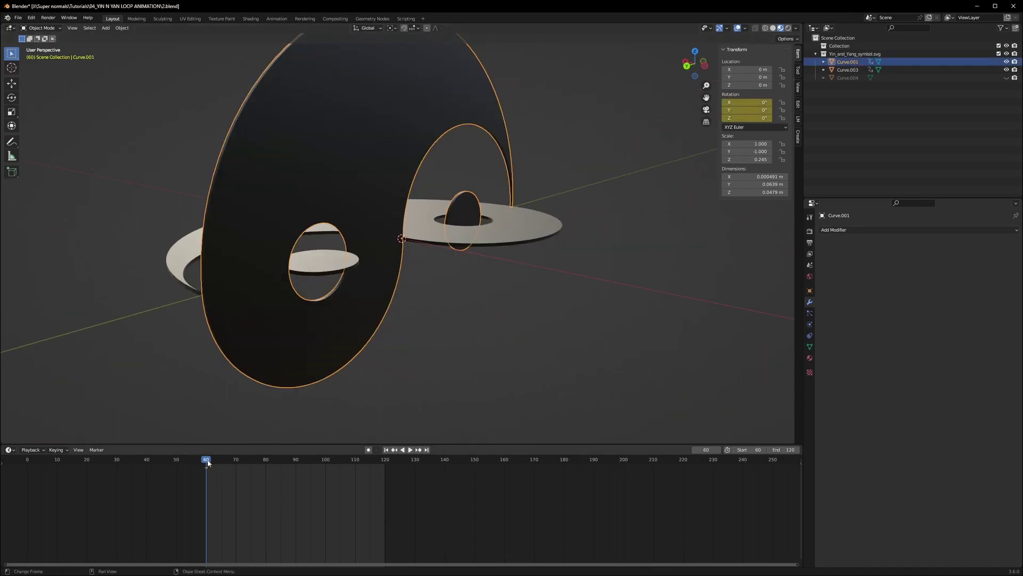
At frame 120, rotate the upright copy -360° about the global X axis and insert a rotation keyframe
left_click_drag(208, 462, 385, 461)
key("r")
key("z")
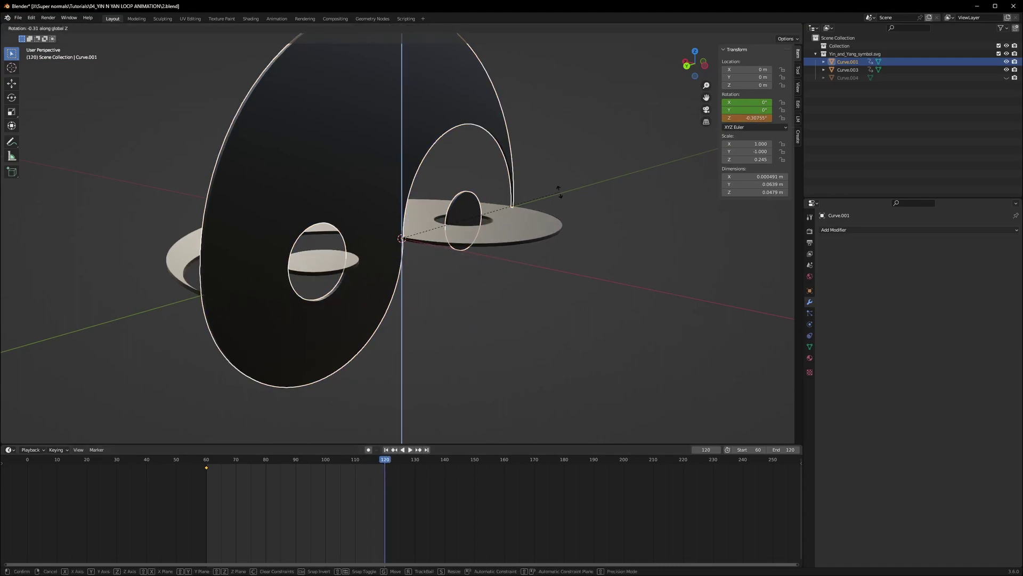
key("x")
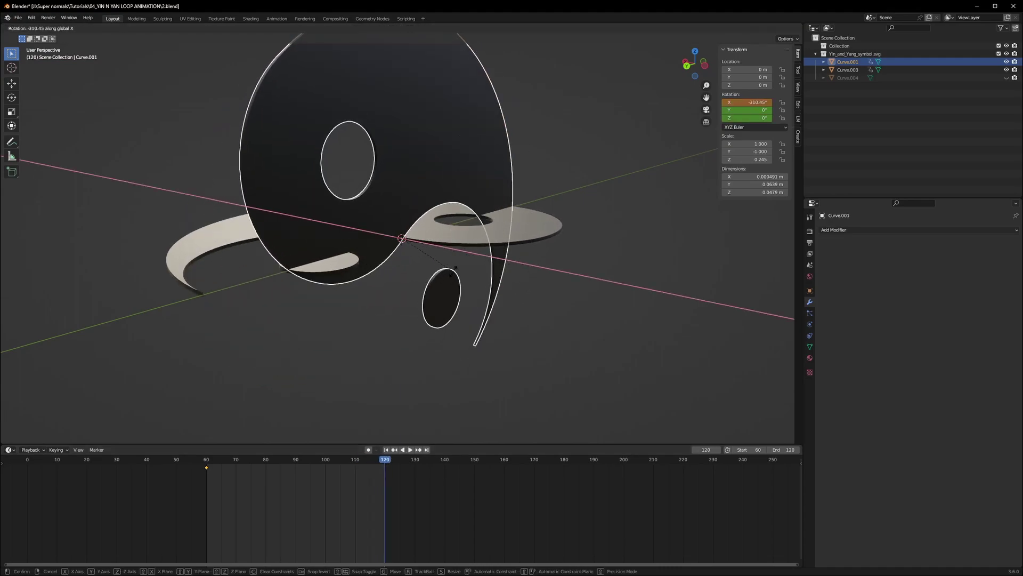
type("-360")
key("Return")
key("i")
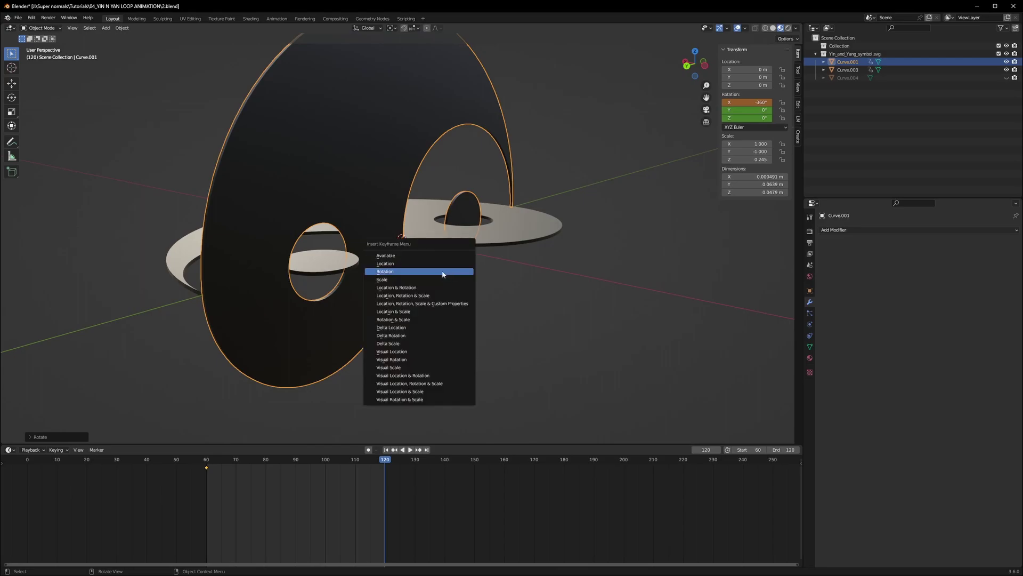
left_click(400, 274)
Preview the spin, and set the interpolation of the upright copy's two rotation keyframes to Linear
key("space")
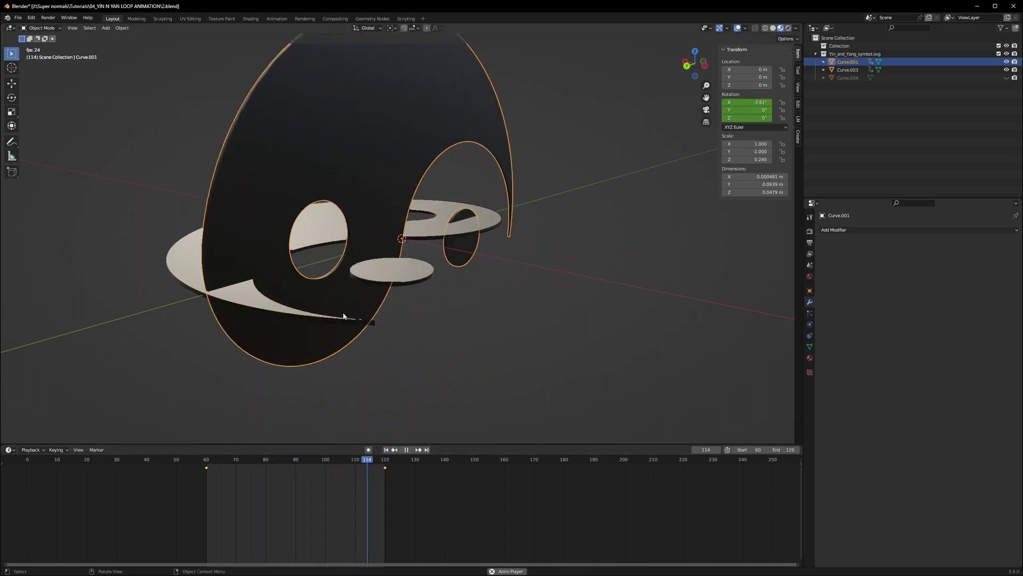
key("Escape")
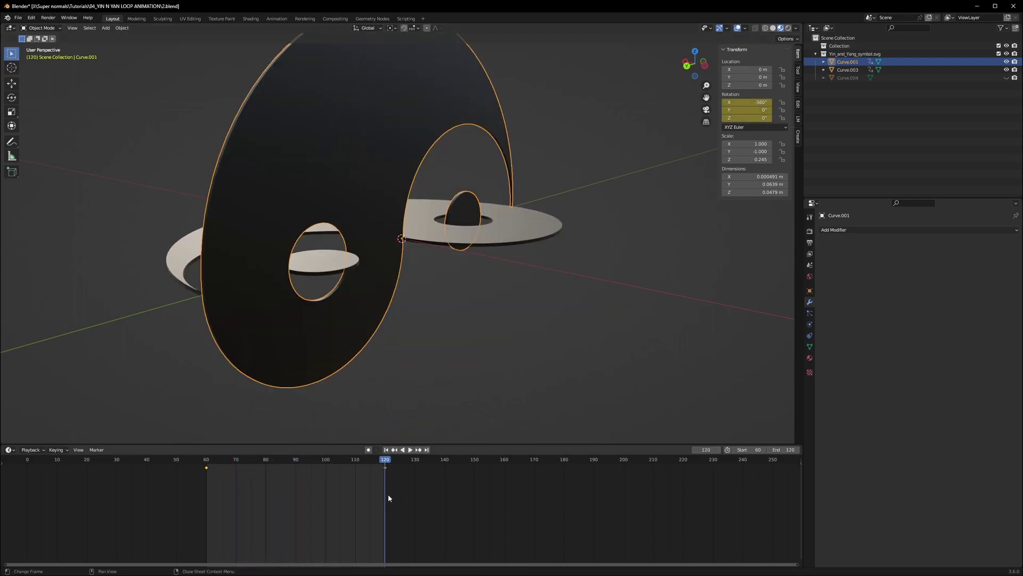
left_click_drag(399, 480, 193, 465)
right_click(213, 472)
mouse_move(214, 473)
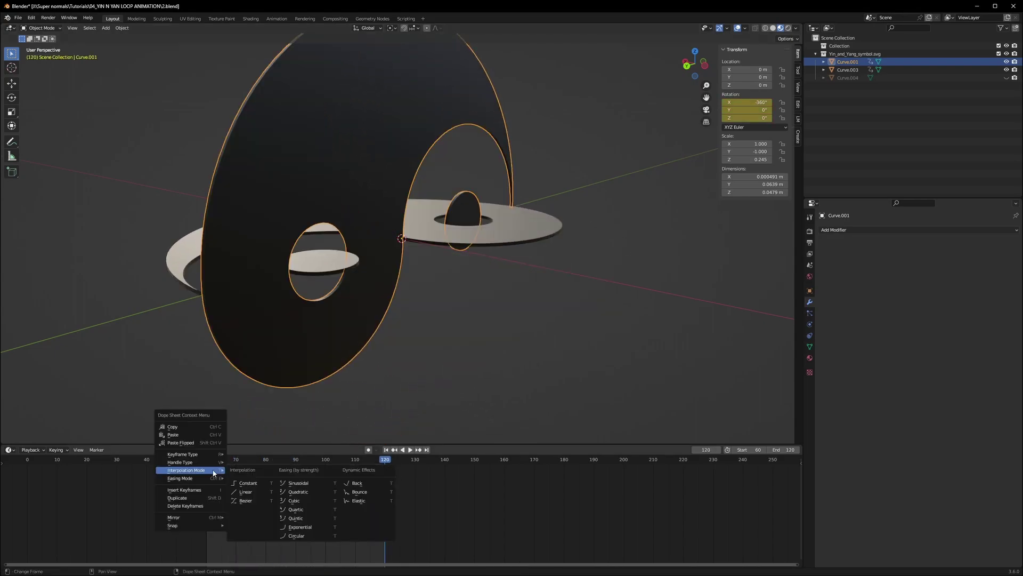
left_click(246, 491)
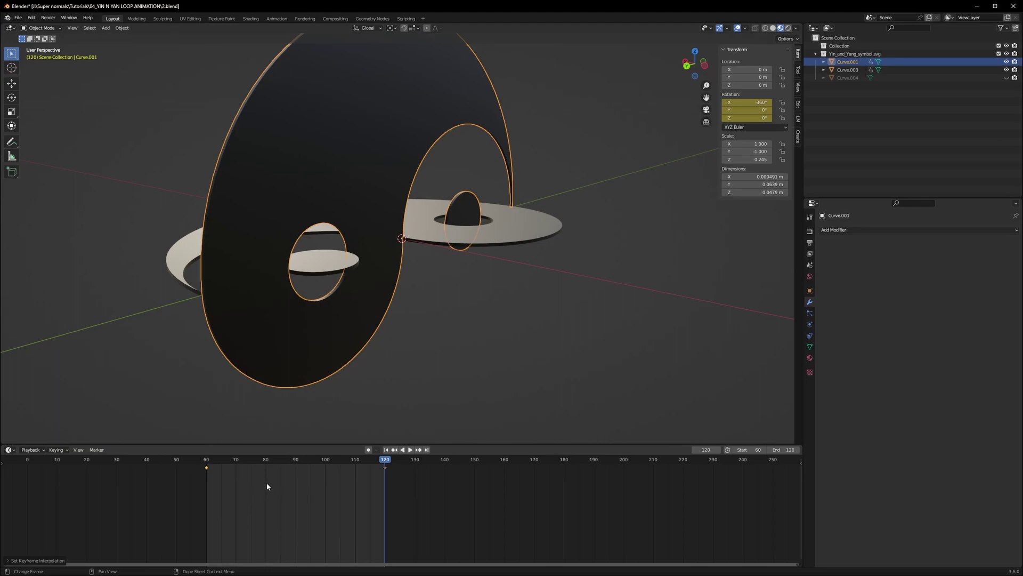
Play the animation from frame 60 and examine the spinning upright piece from several angles
key("space")
middle_click_drag(479, 299, 536, 305)
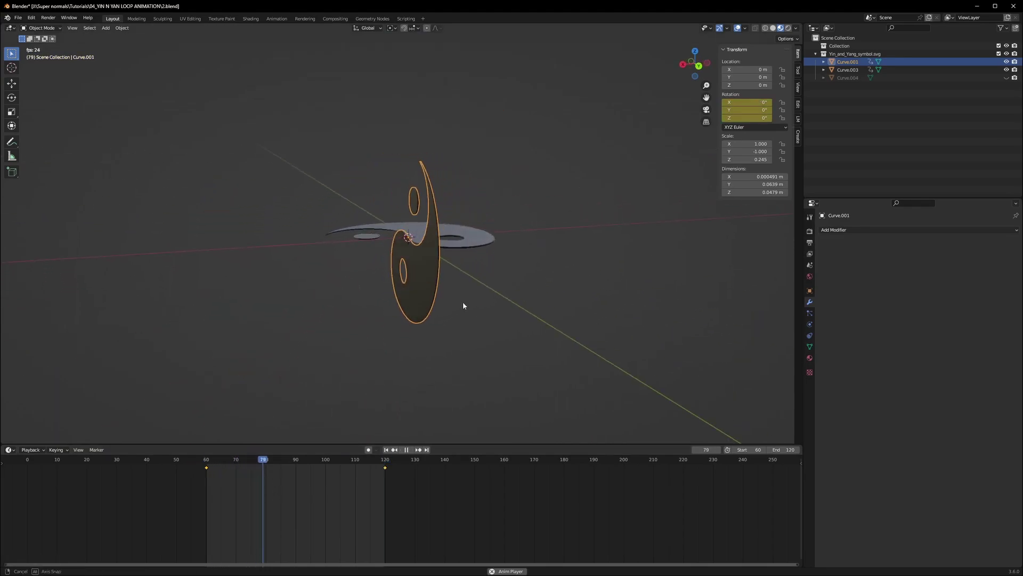
middle_click_drag(463, 304, 359, 303)
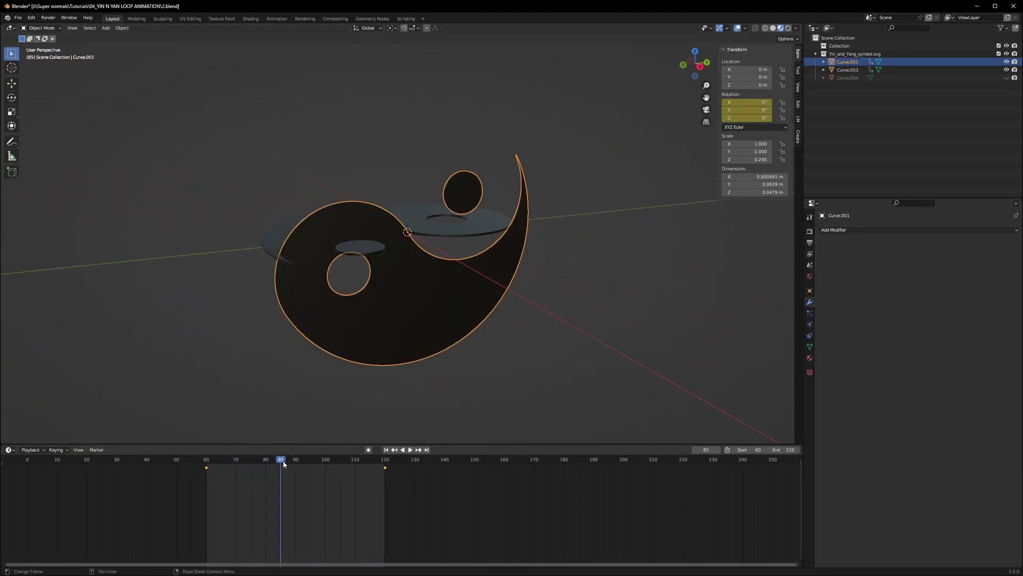
left_click_drag(283, 463, 209, 467)
left_click_drag(209, 468, 206, 467)
key("space")
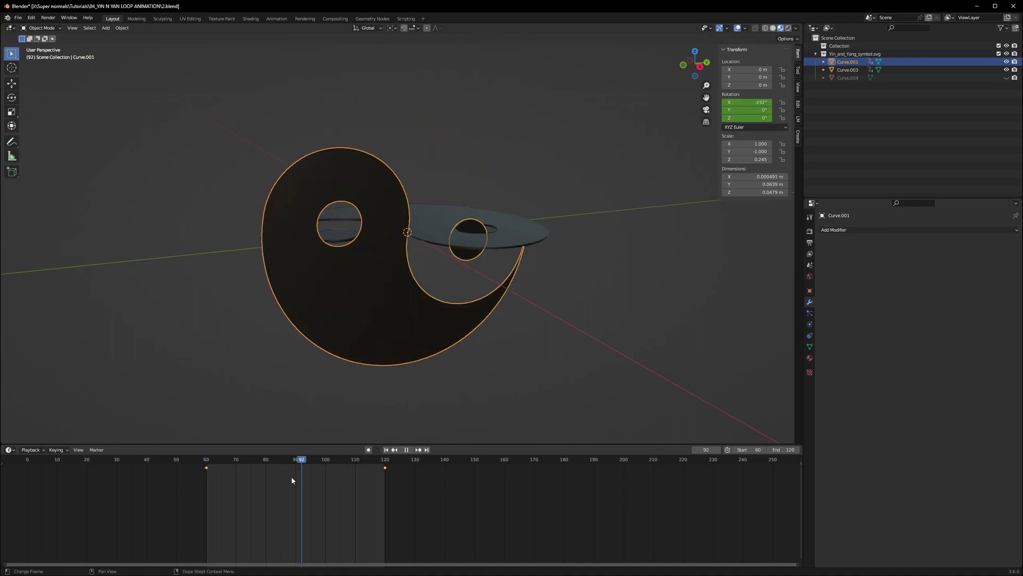
key("space")
Shorten the playback range to end at frame 119 and replay the loop
left_click_drag(291, 478, 370, 479)
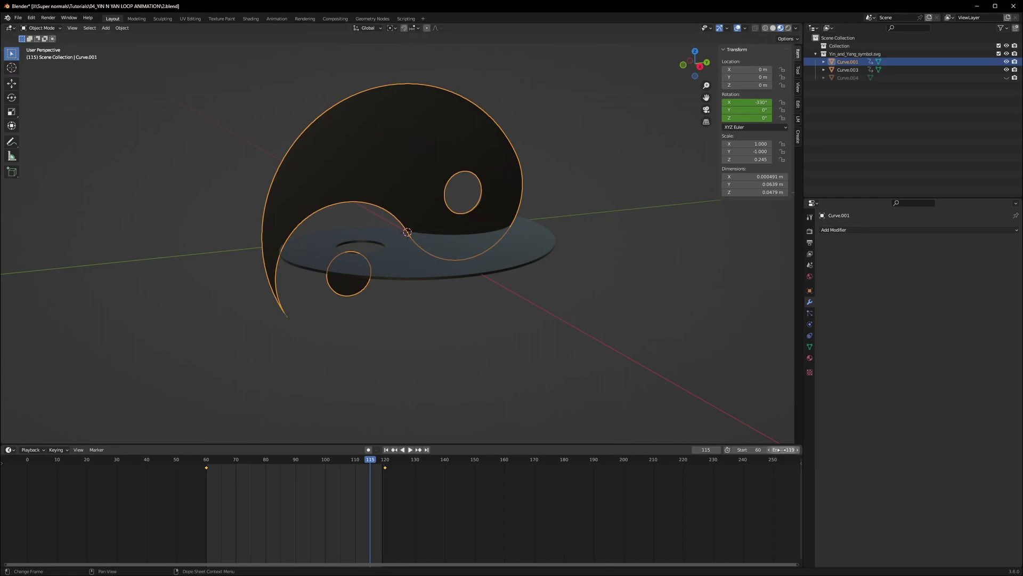
mouse_move(376, 466)
left_mouse_down()
mouse_move(402, 462)
mouse_move(208, 462)
mouse_move(384, 462)
left_mouse_up()
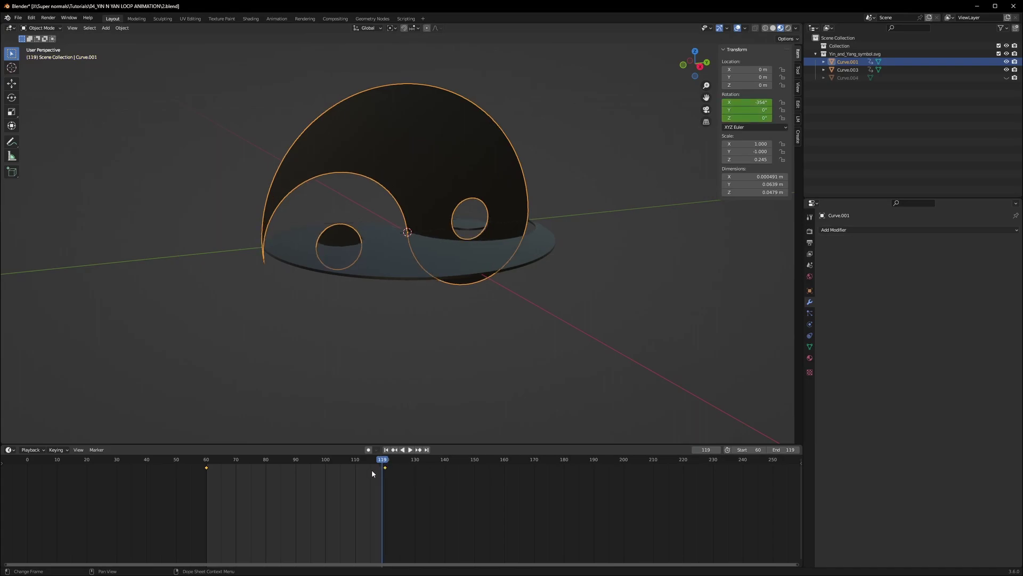
key("space")
left_click_drag(213, 465, 271, 480)
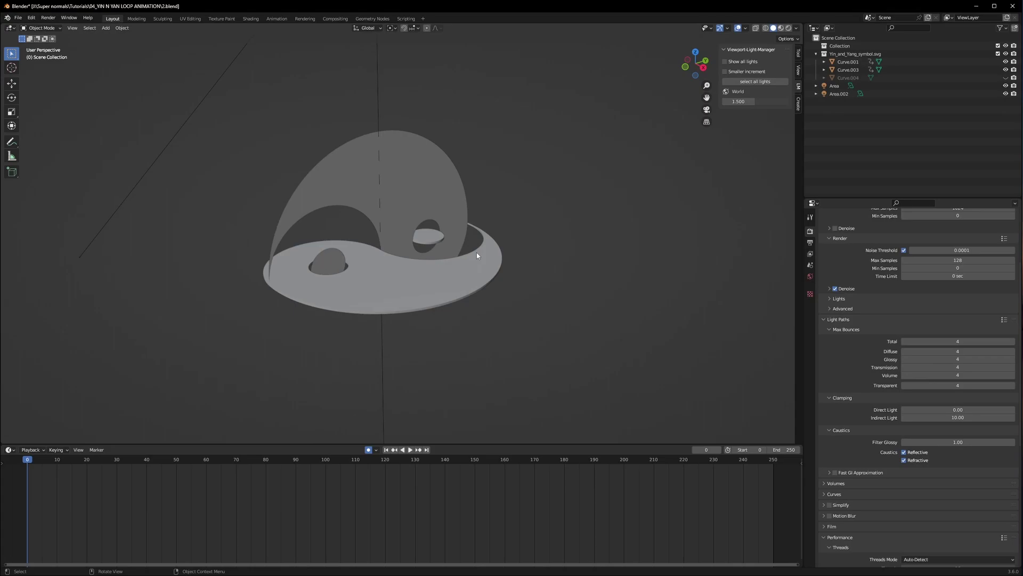
Add a camera from the right orthographic view and set its lens type to Orthographic
key("KP_3")
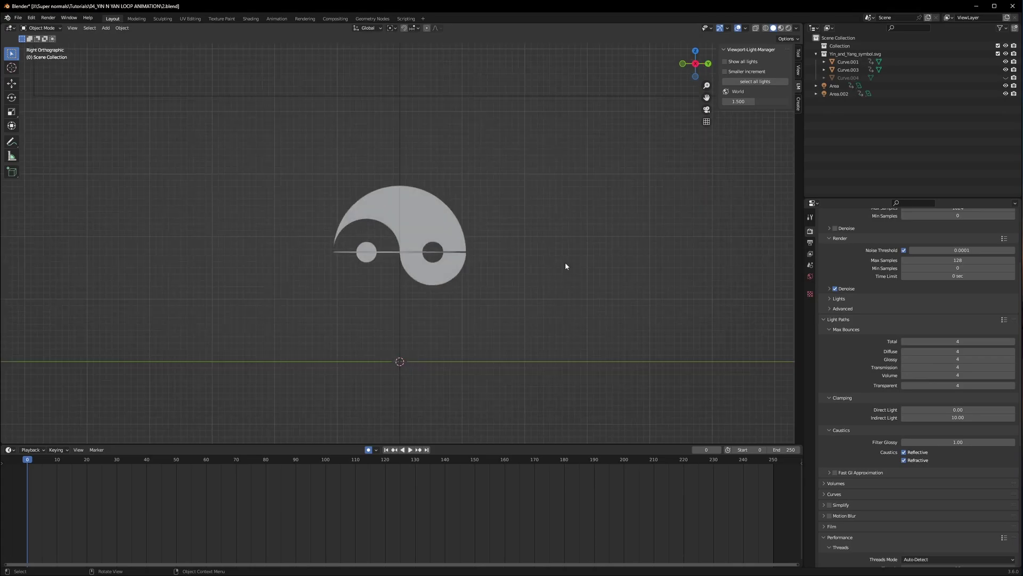
scroll(566, 266, "up", 1)
key("shift+a")
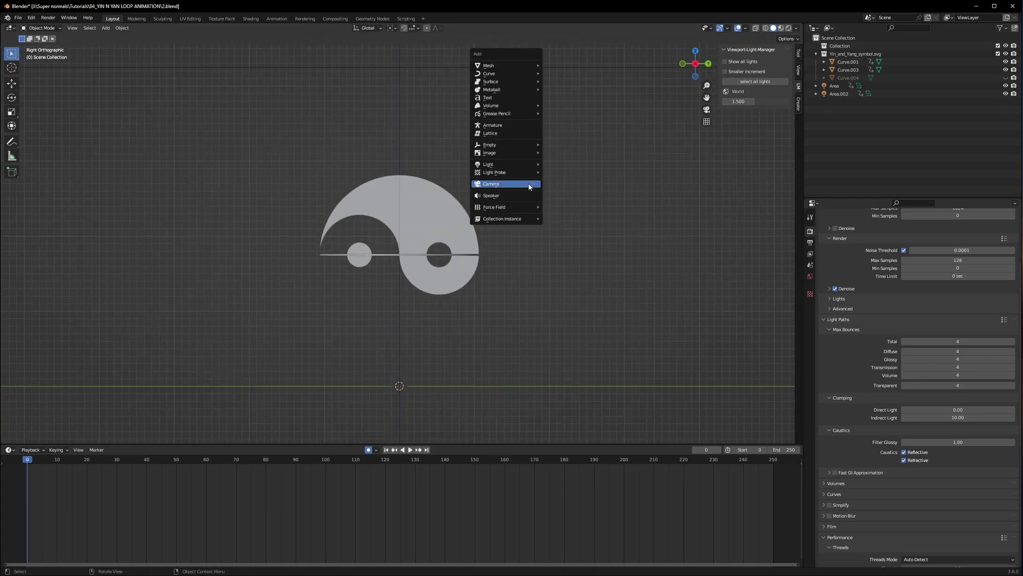
left_click(527, 184)
left_click(811, 324)
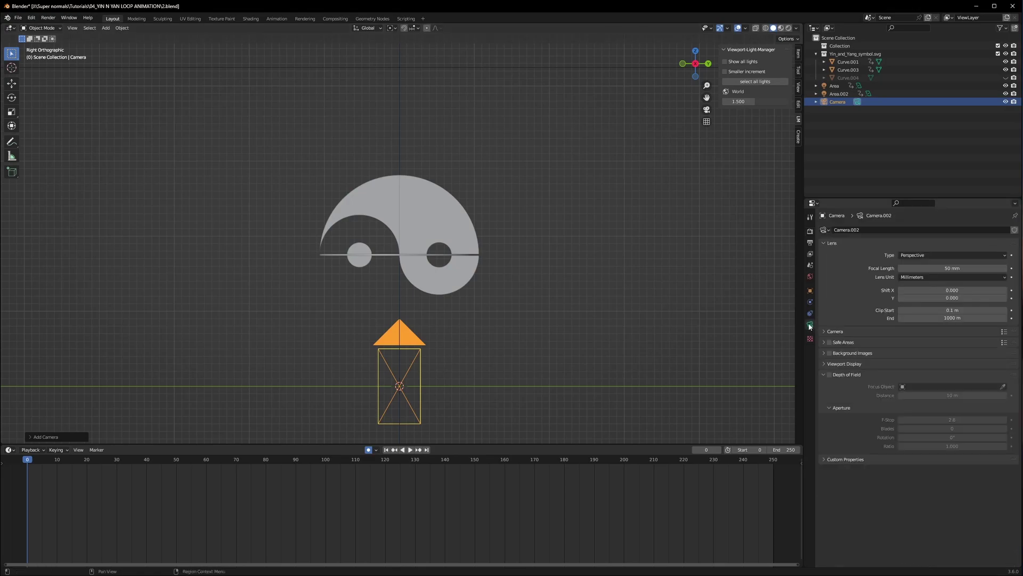
left_click(932, 255)
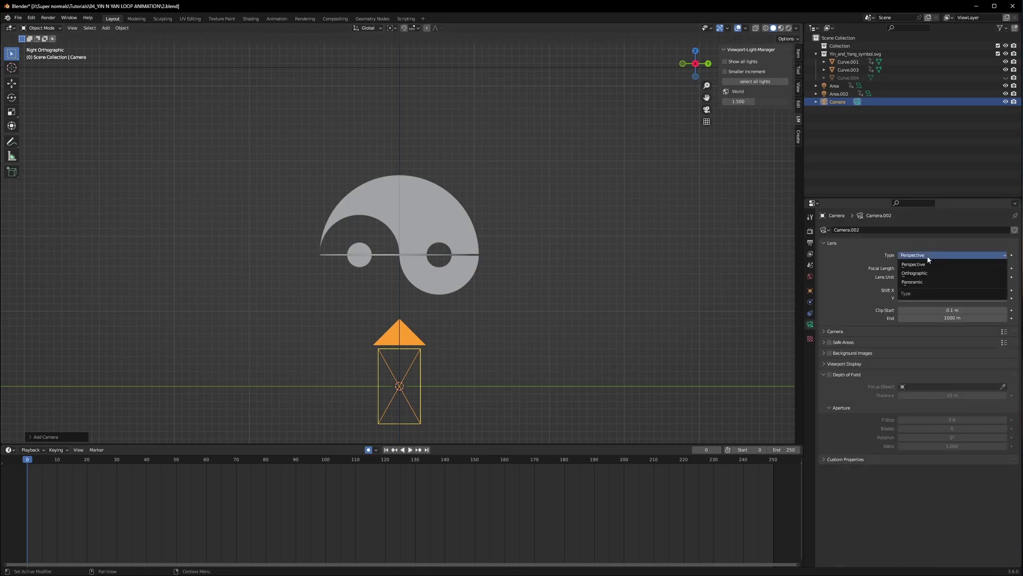
left_click(909, 278)
Look through the camera and move it up about 1.8 m along Z to centre the yin-yang pieces in its frame
scroll(475, 312, "down", 5)
key("KP_0")
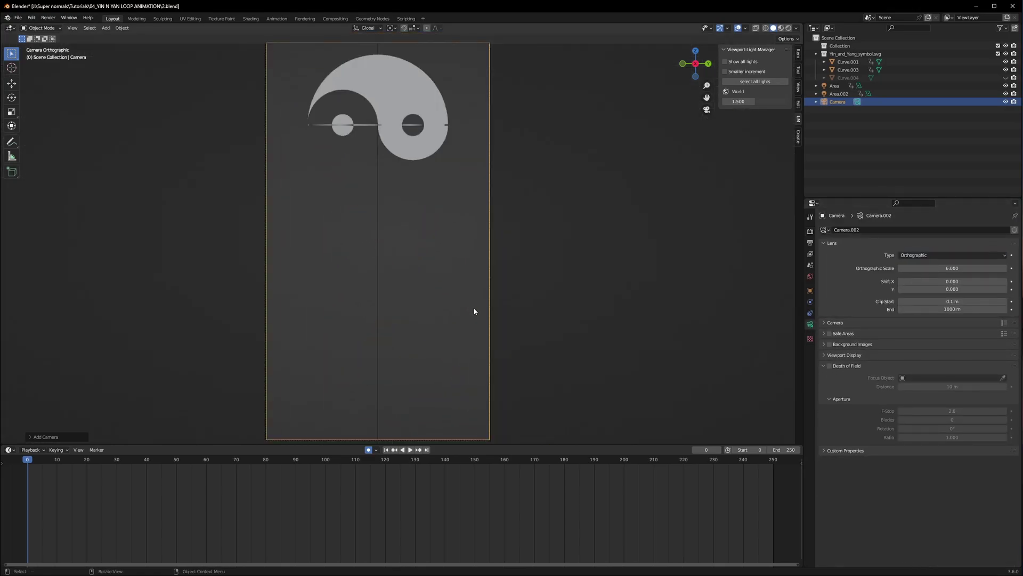
scroll(473, 312, "down", 3)
key("g")
key("z")
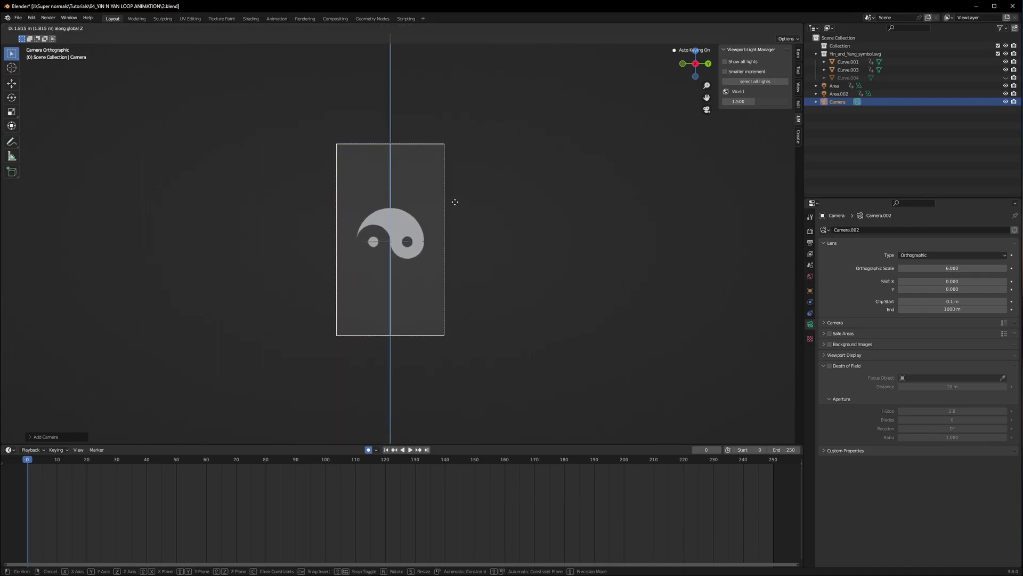
left_click(456, 203)
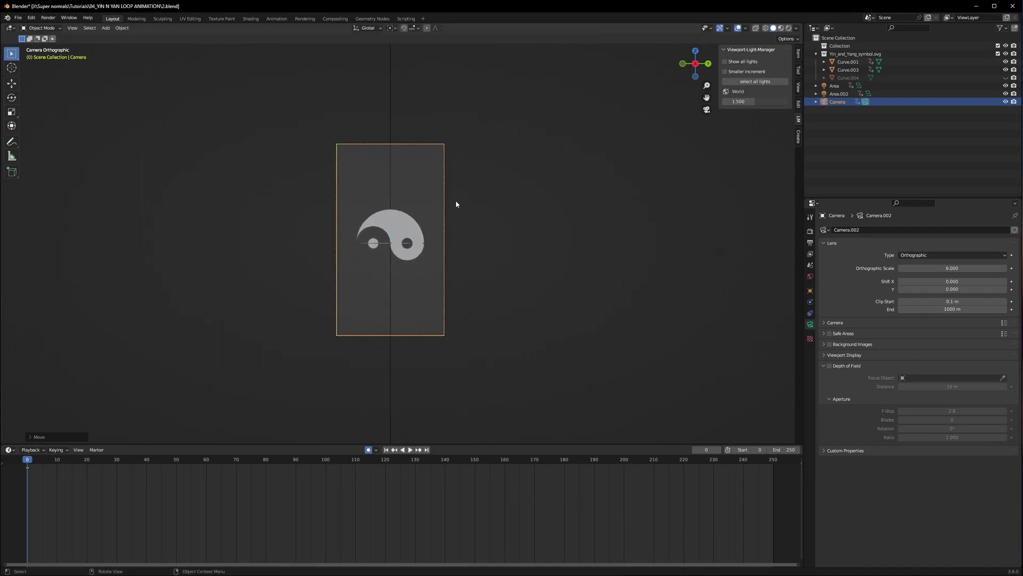
Set the camera's X rotation to 45°
scroll(447, 236, "up", 2)
key("n")
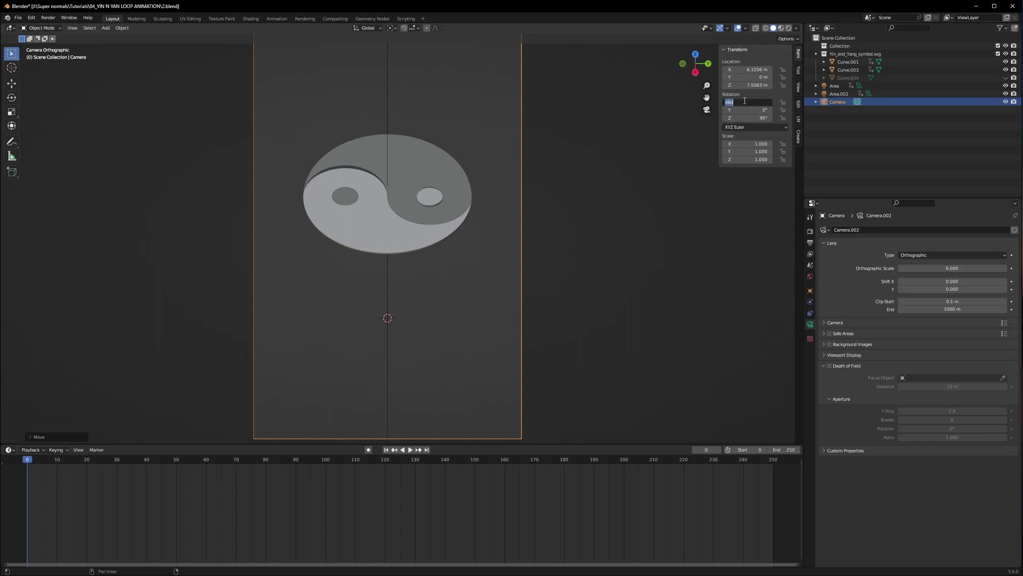
type("45")
key("Return")
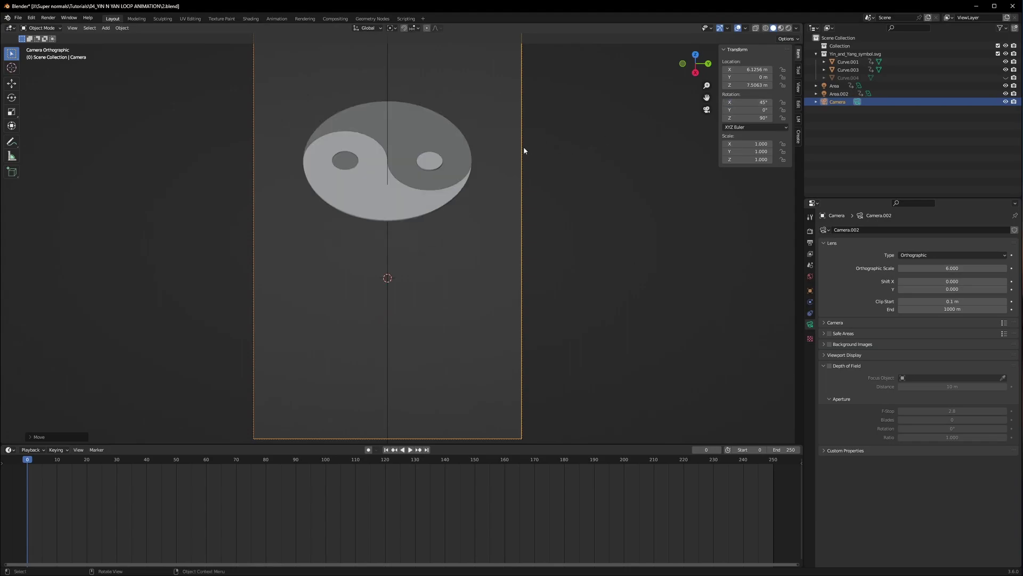
Raise the camera along Z to about 8.34 m to recentre the symbol, and check its placement in the scene
key("g")
key("z")
left_click(472, 165)
scroll(473, 167, "down", 3)
left_click(527, 218)
scroll(528, 219, "up", 2)
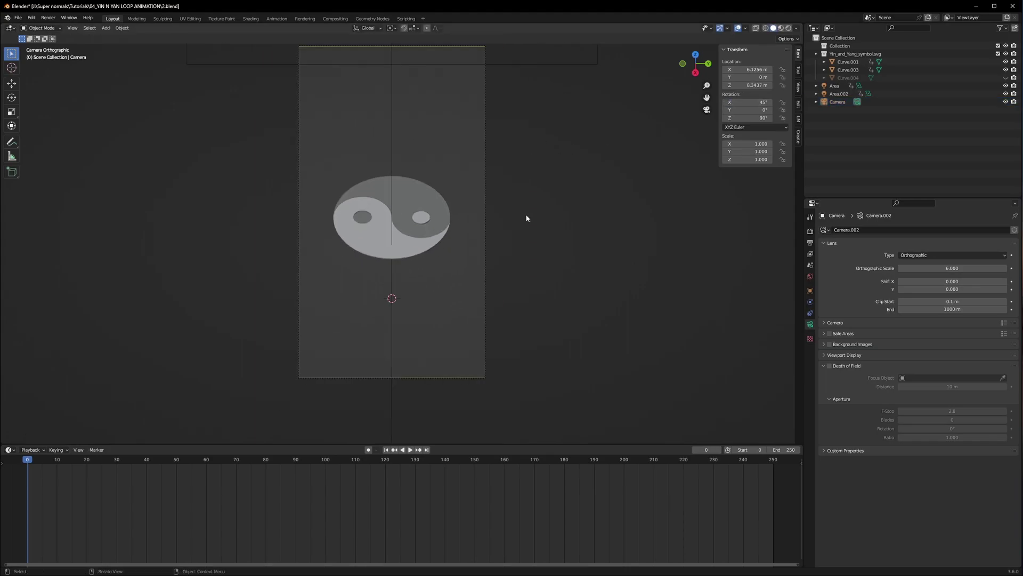
scroll(519, 217, "down", 2)
middle_click_drag(440, 205, 583, 188)
scroll(456, 201, "down", 6)
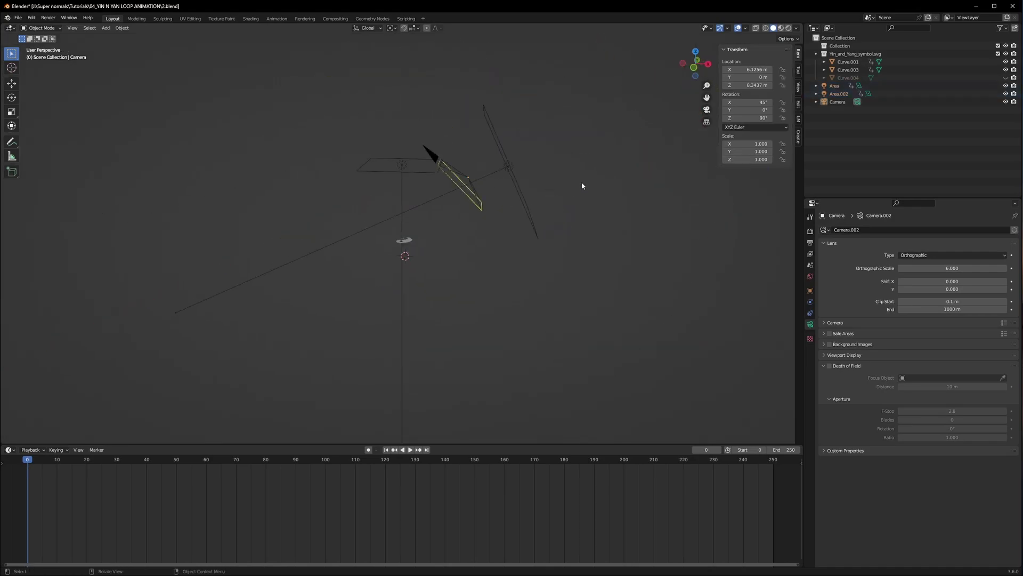
key("KP_0")
Set the flat piece's keyframes to linear extrapolation and play the animation to check its continuous motion
left_click(391, 267)
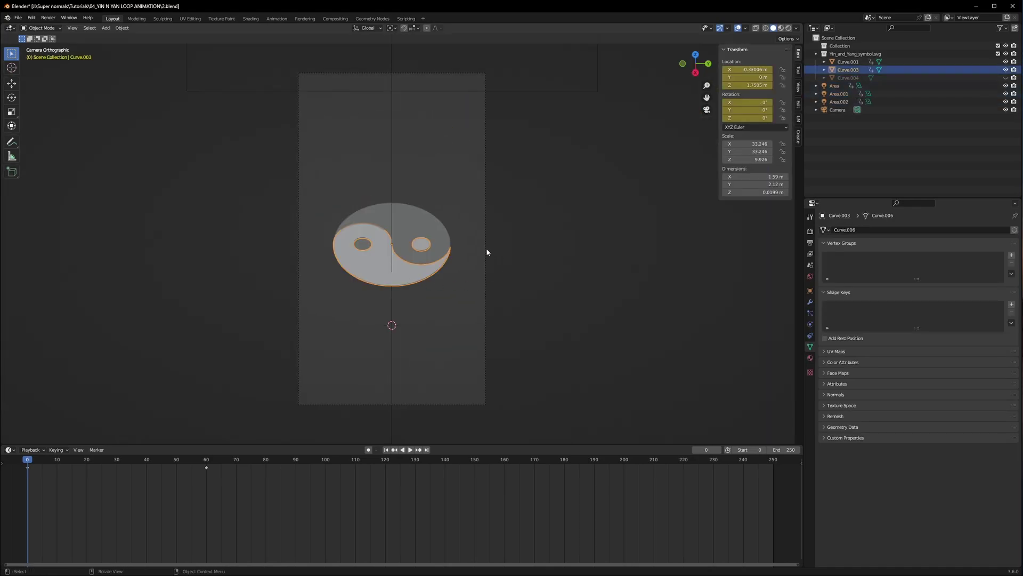
left_click(487, 250)
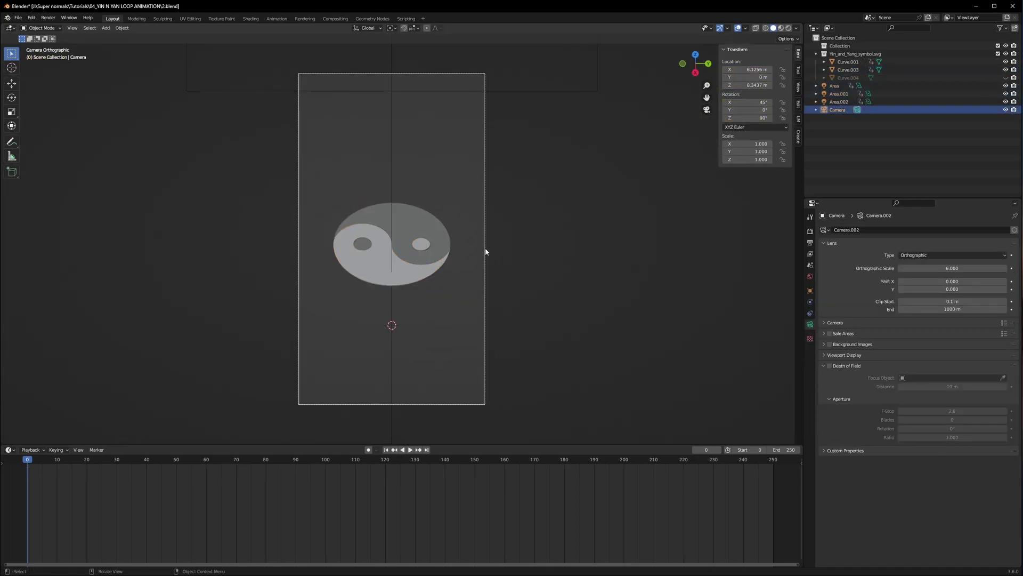
left_click(373, 264)
left_click_drag(309, 473, 93, 467)
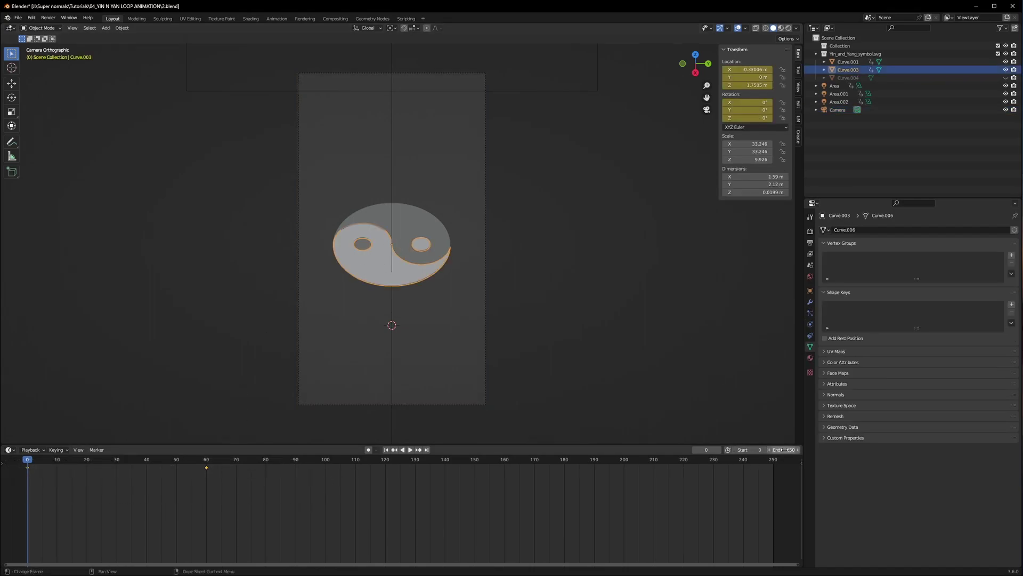
left_click_drag(312, 487, 16, 457)
key("shift+e")
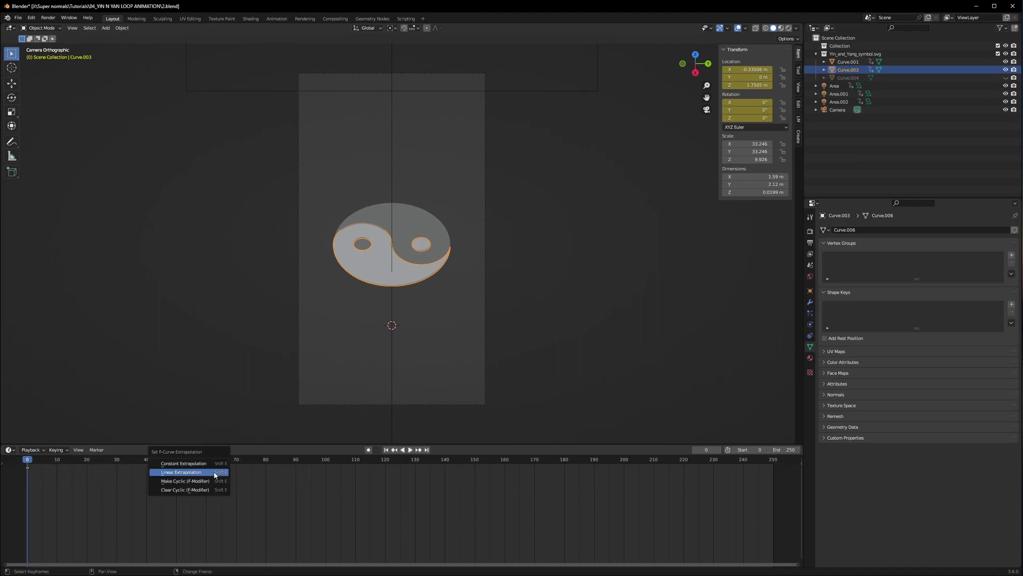
left_click(180, 473)
left_click_drag(28, 461, 129, 460)
key("space")
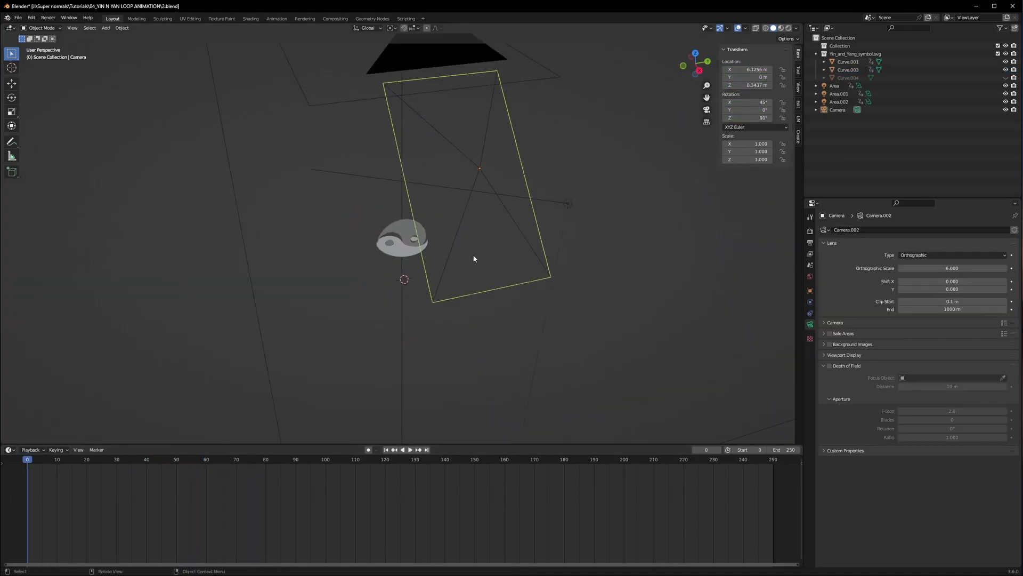
Add a Plain Axes empty, raise it to about 1.75 m along Z at the symbol, and enlarge it about 2.5 times
key("shift+a")
mouse_move(441, 184)
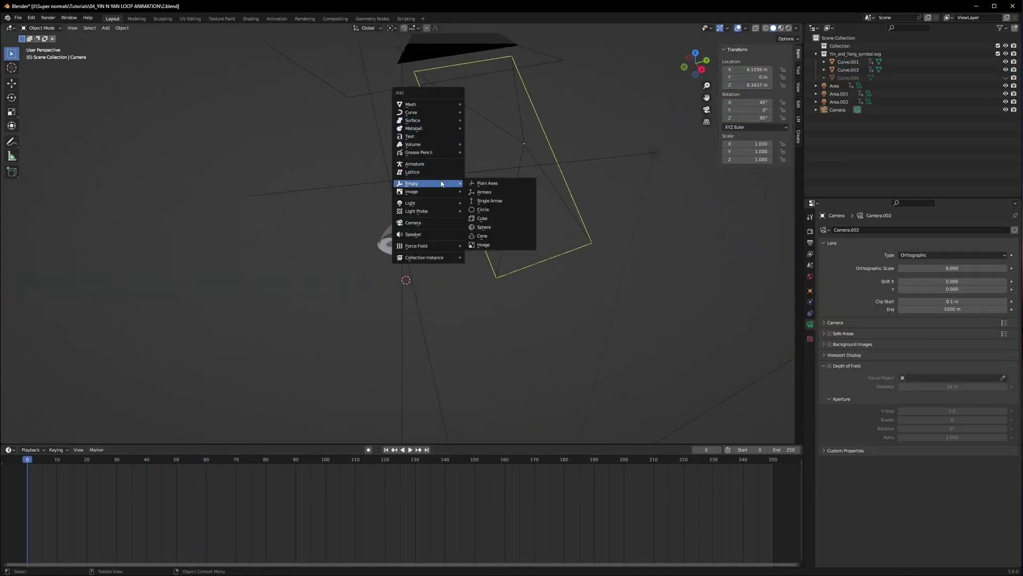
left_click(488, 183)
key("KP_3")
key("g")
key("z")
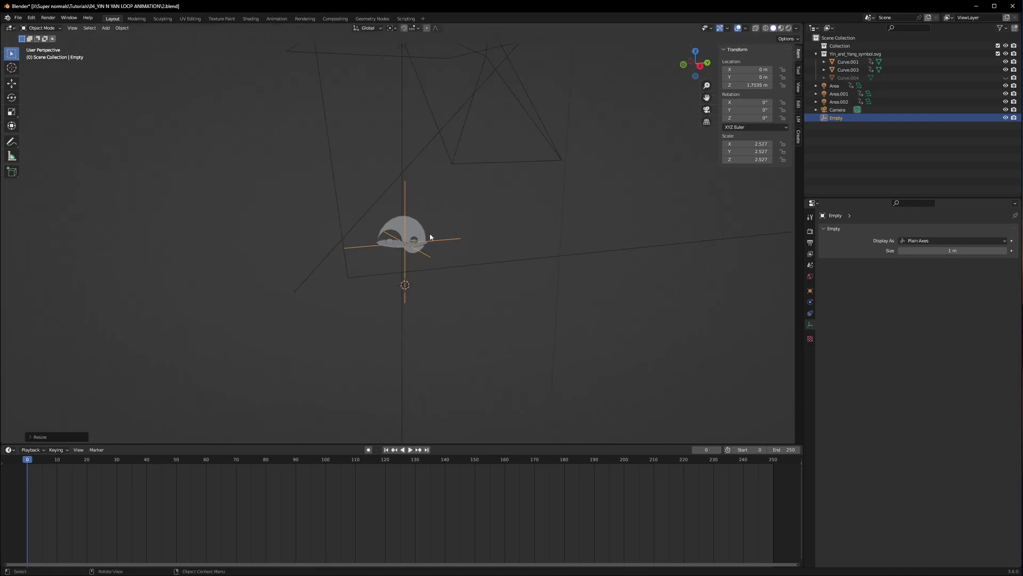
Parent the three area lights and the camera to the empty, and return to the camera view
middle_click_drag(430, 235, 456, 240)
scroll(456, 239, "down", 4)
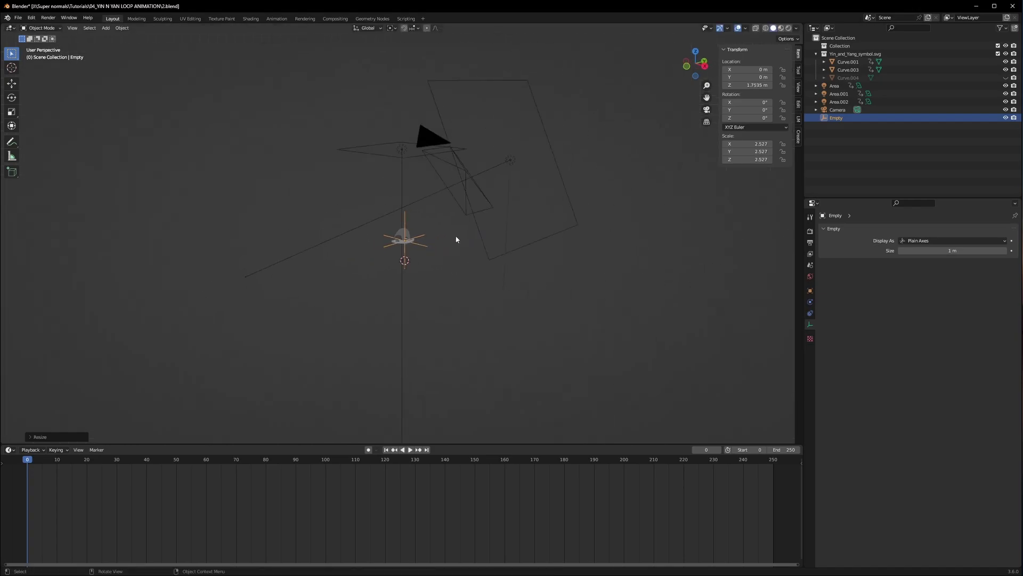
left_click_drag(561, 131, 373, 207)
scroll(382, 210, "up", 7)
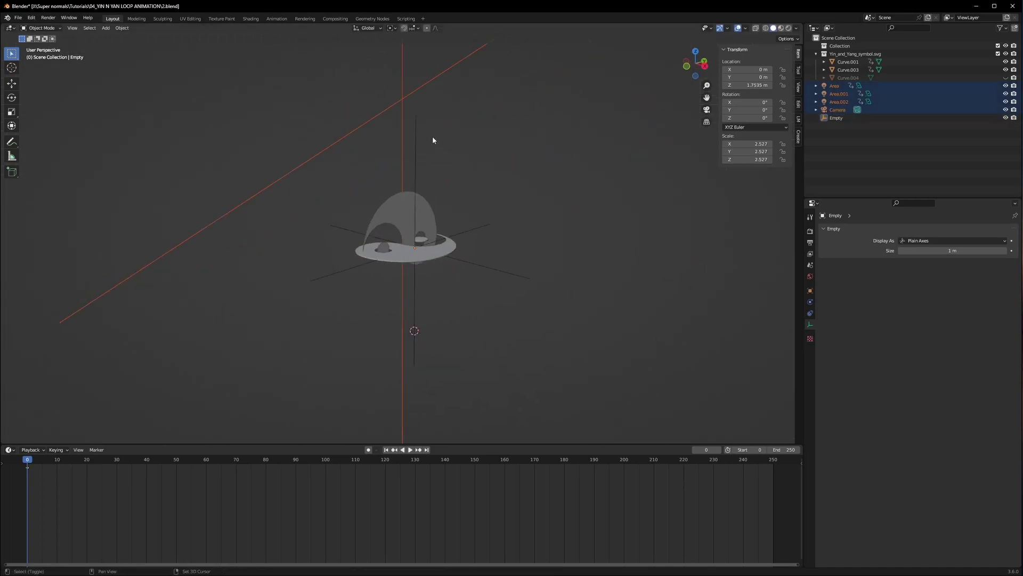
left_click(417, 143, "shift")
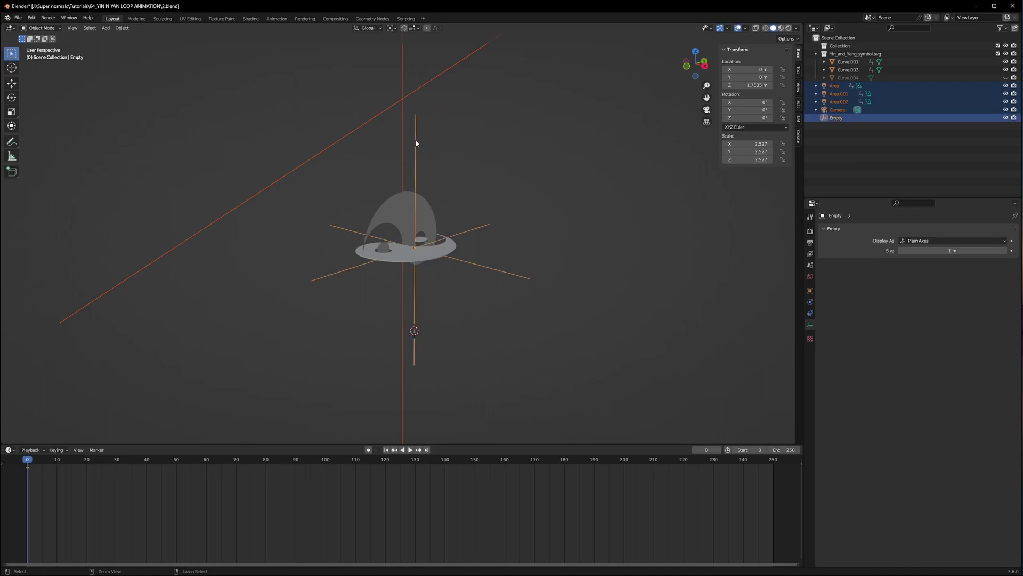
key("ctrl+p")
left_click(417, 141)
key("KP_0")
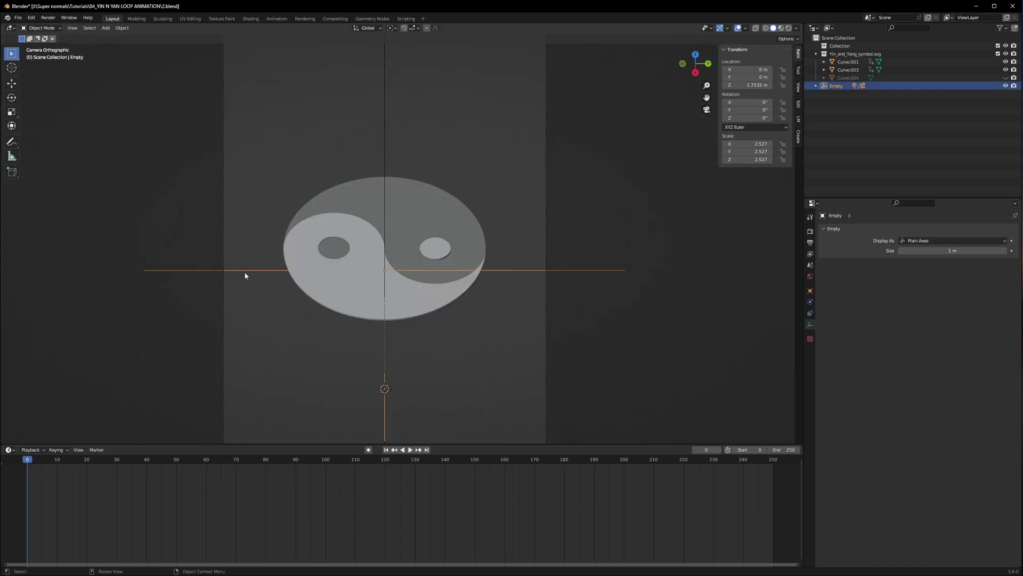
Insert matching rotation keyframes on the empty at frames 0 and 170, and enable auto keying
key("i")
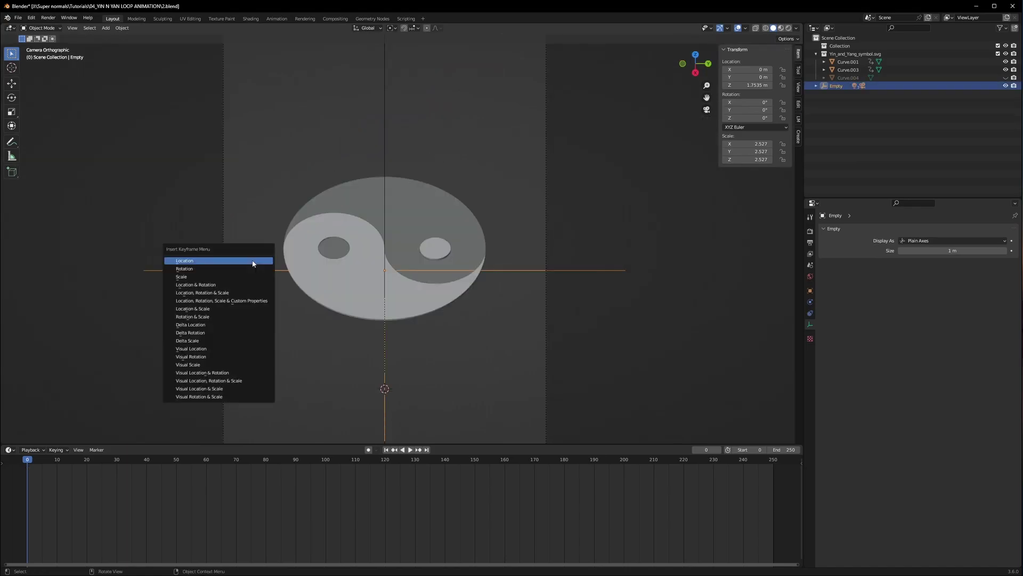
left_click(195, 268)
left_click_drag(29, 462, 545, 466)
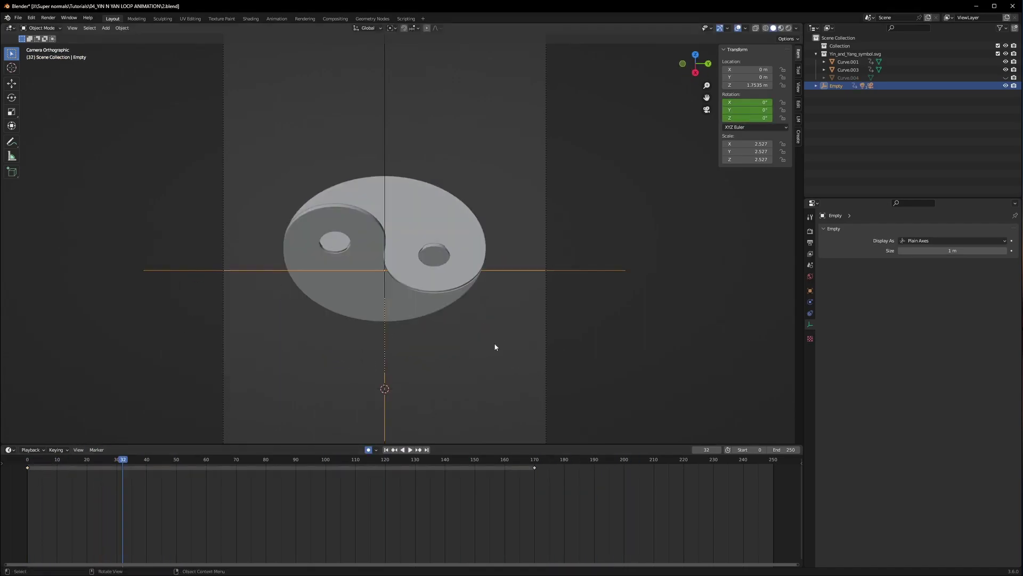
Auto-key tilts of the empty by rotating it freely about X at frame 32 and about Y at frame 84
key("r")
key("x")
left_click(588, 389)
left_click_drag(124, 462, 416, 468)
key("r")
key("y")
left_click(401, 399)
key("r")
key("z")
right_click(549, 174)
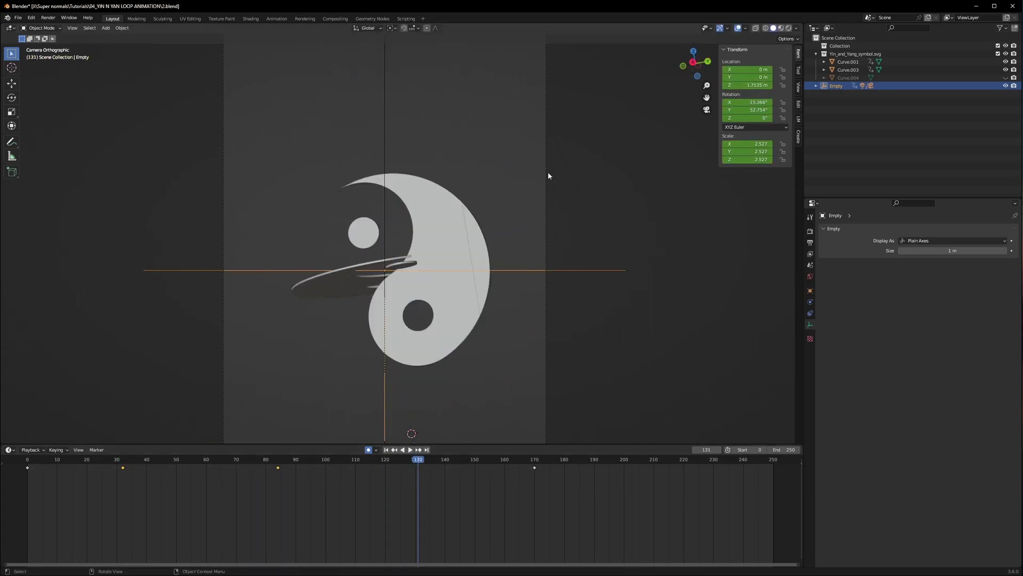
Play the animation from frame 0 through the empty's last keyframe to check the camera movement, and stop playback
left_click(127, 462)
key("space")
key("space")
left_click_drag(128, 463, 27, 464)
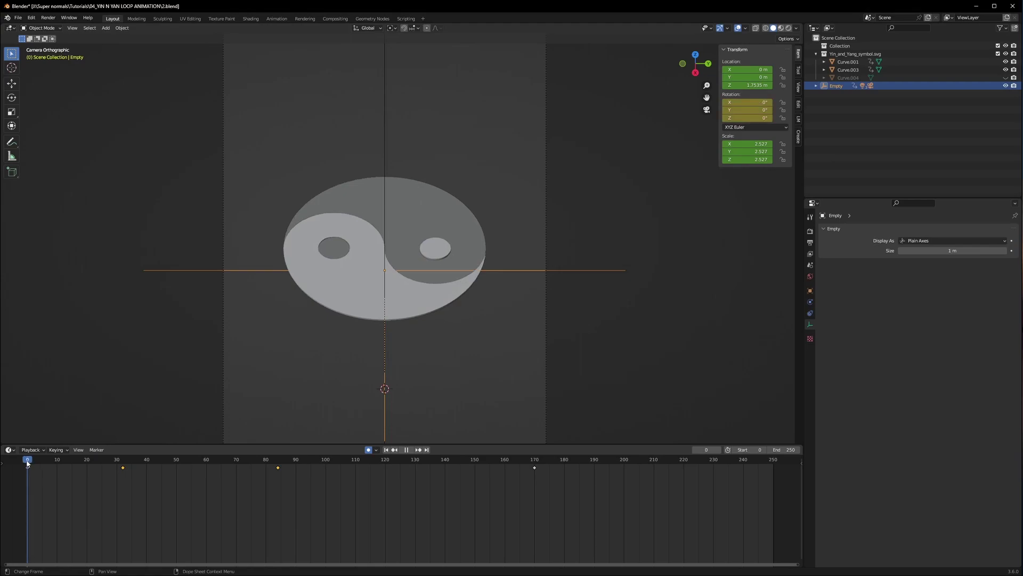
key("space")
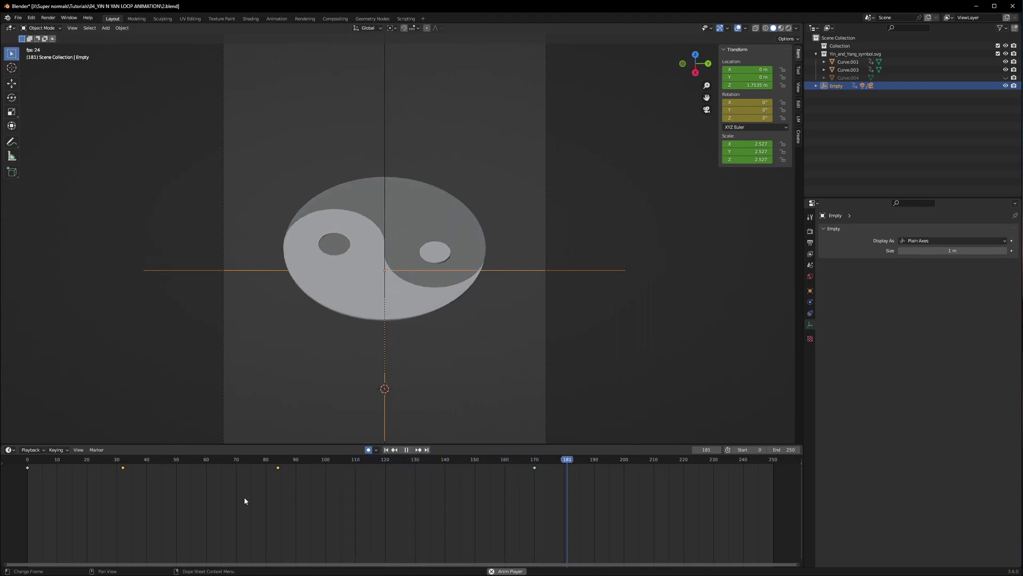
key("space")
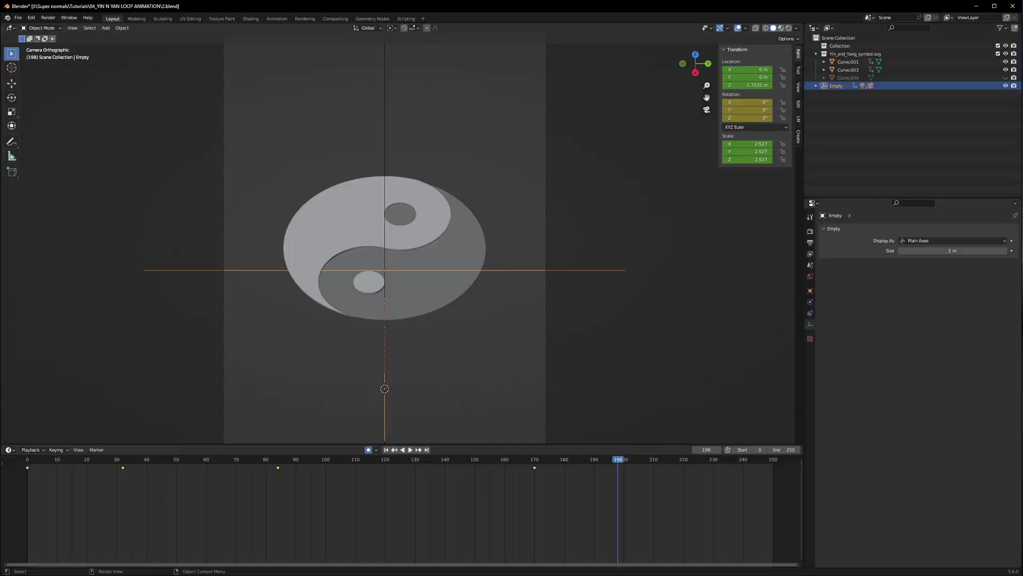